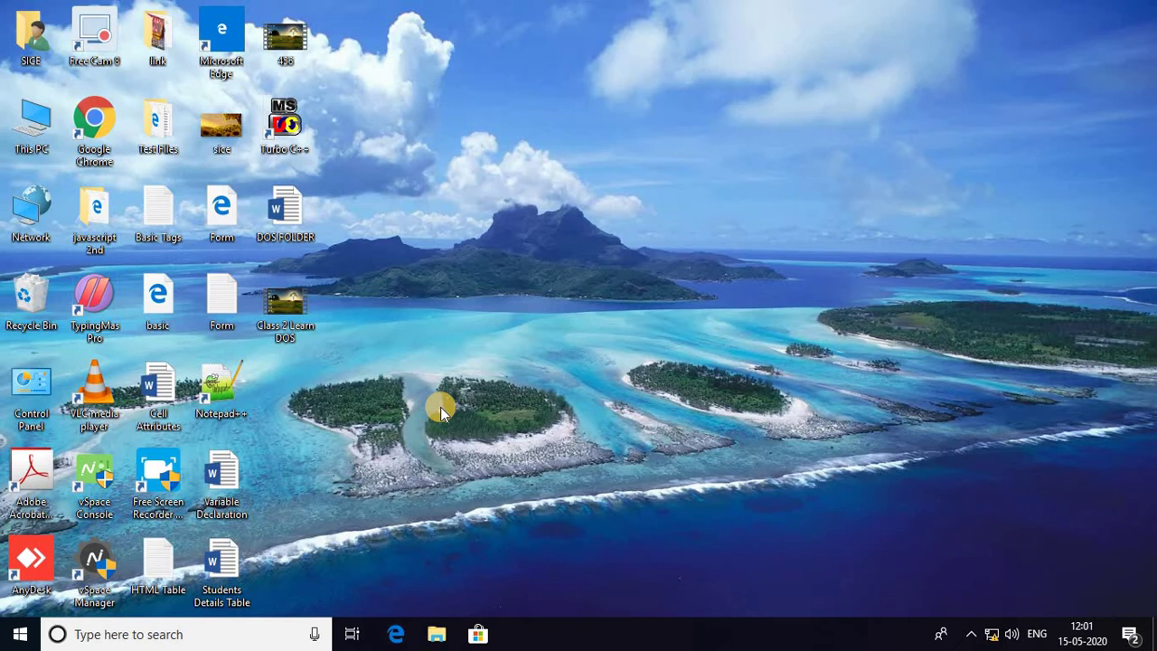
- Launch Word 2013 from the Start menu's Microsoft Office 2013 group, maximize it, then close it
click(21, 633)
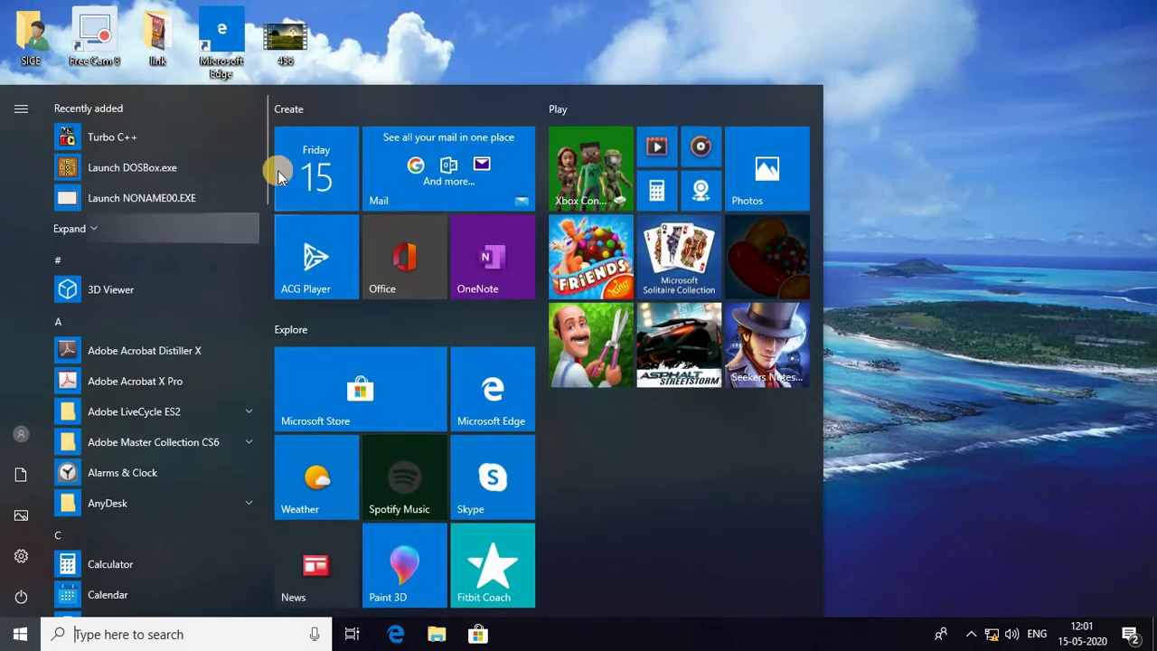
drag(264, 163, 262, 337)
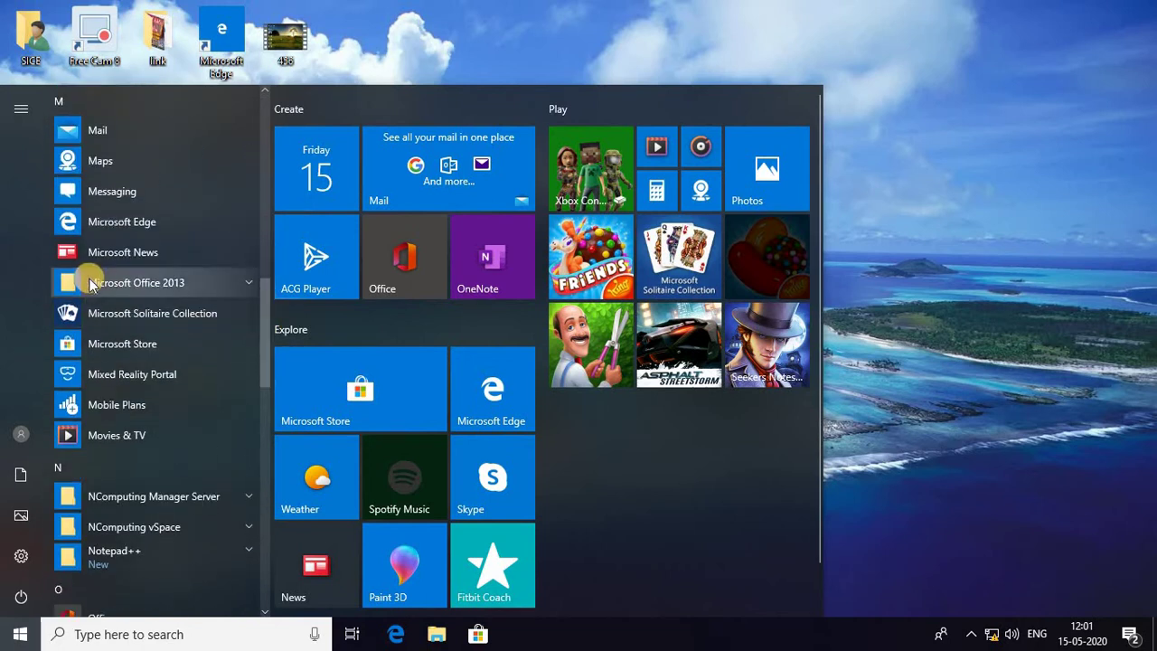
click(142, 282)
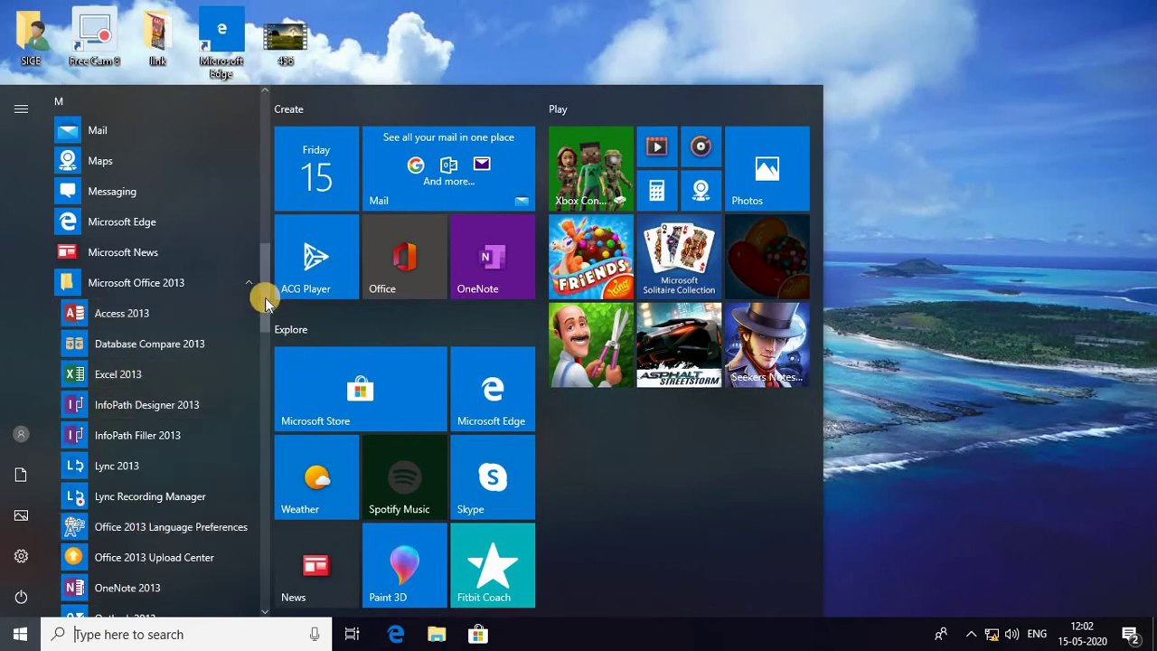
drag(265, 297, 264, 356)
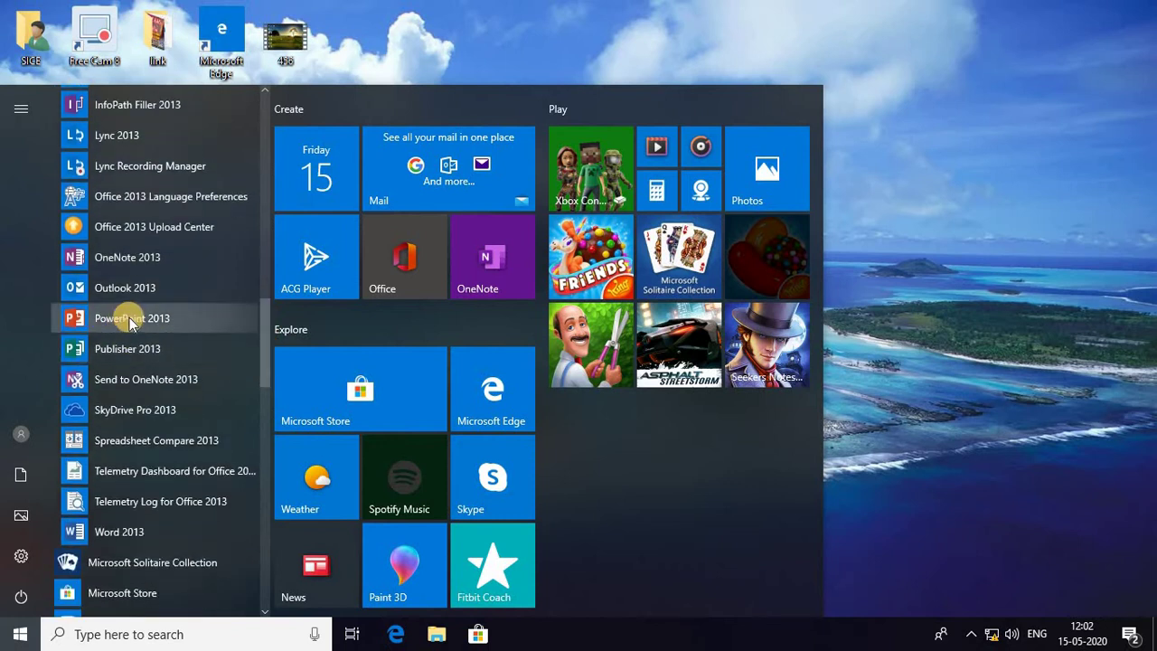
scroll(265, 390, down, 1)
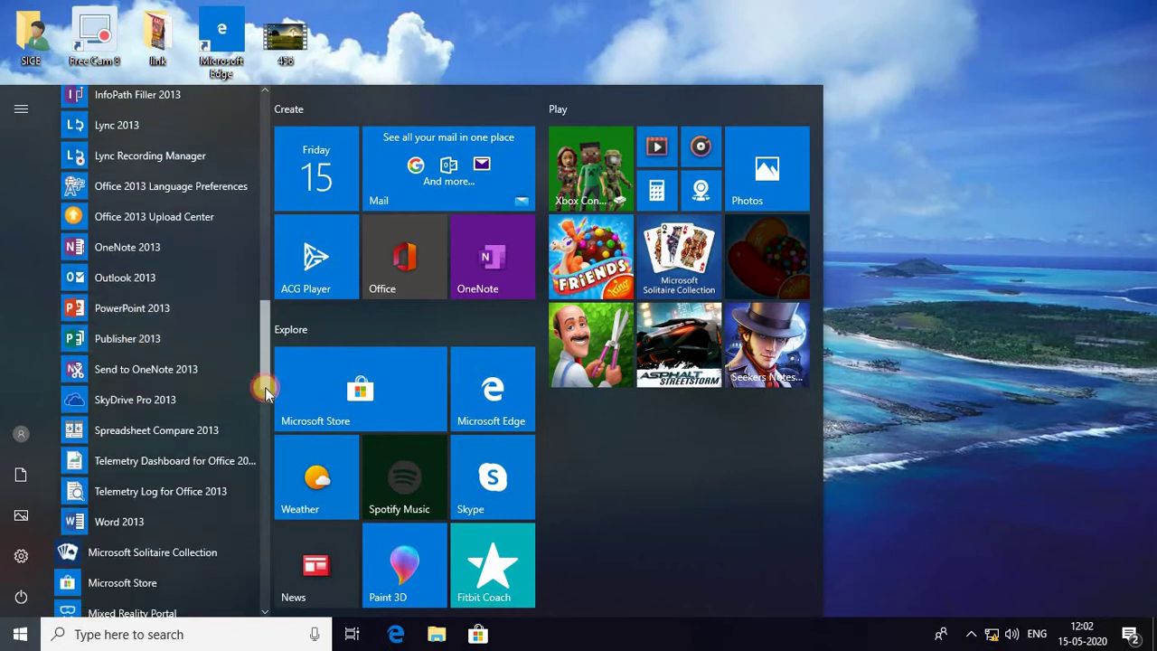
scroll(265, 390, down, 3)
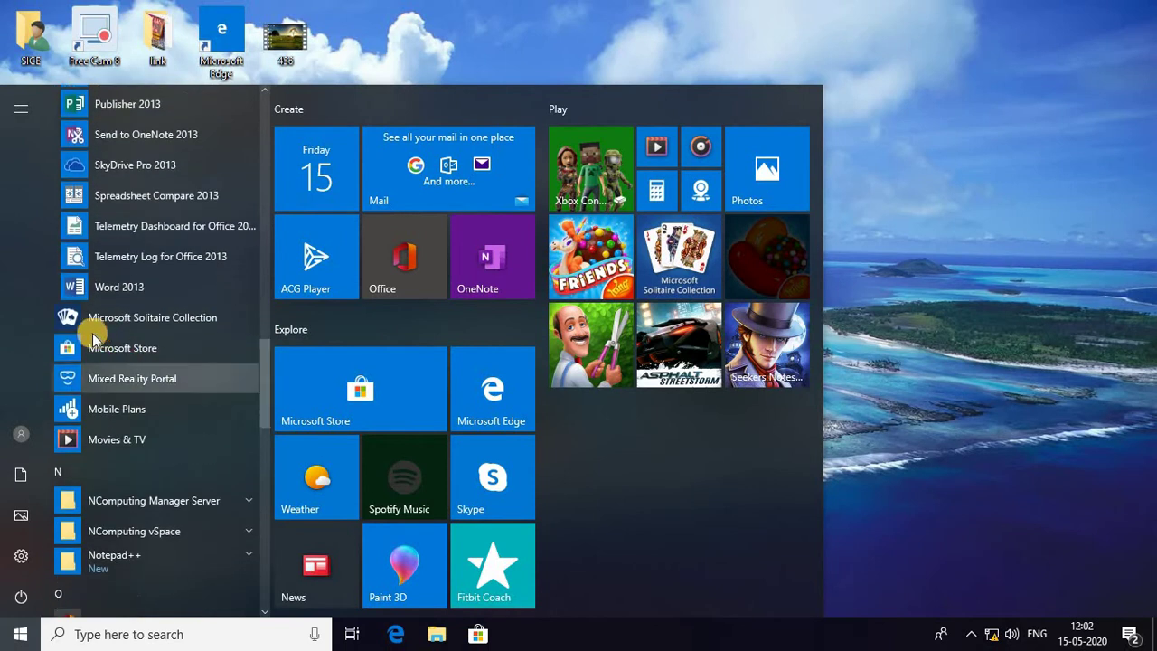
click(118, 288)
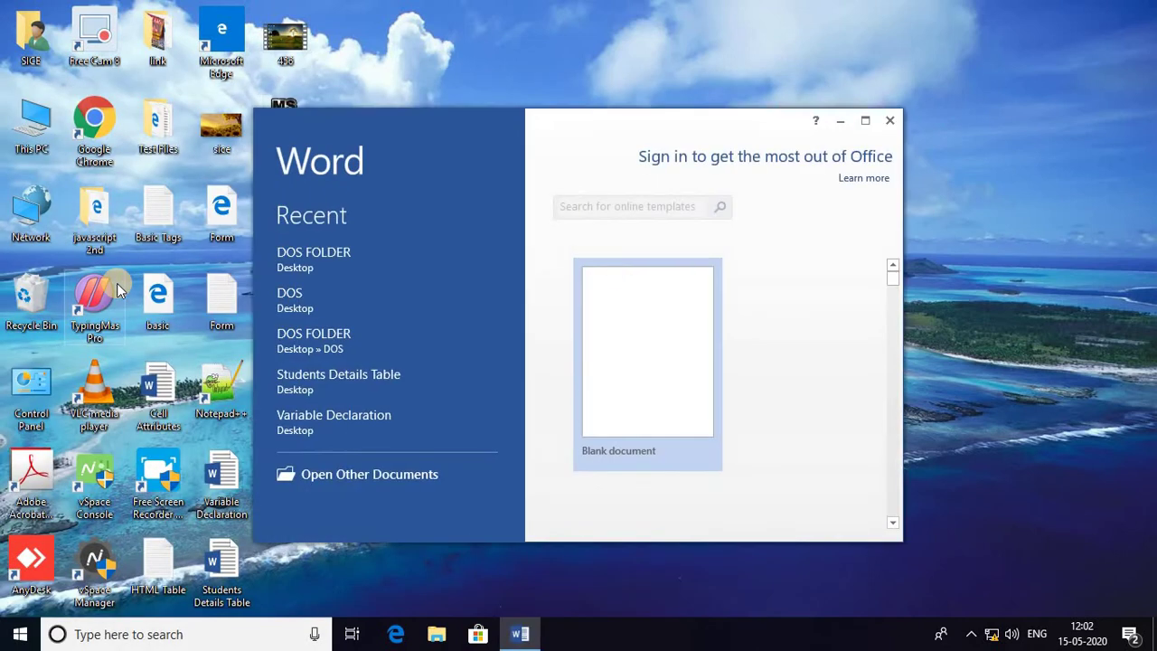
click(865, 120)
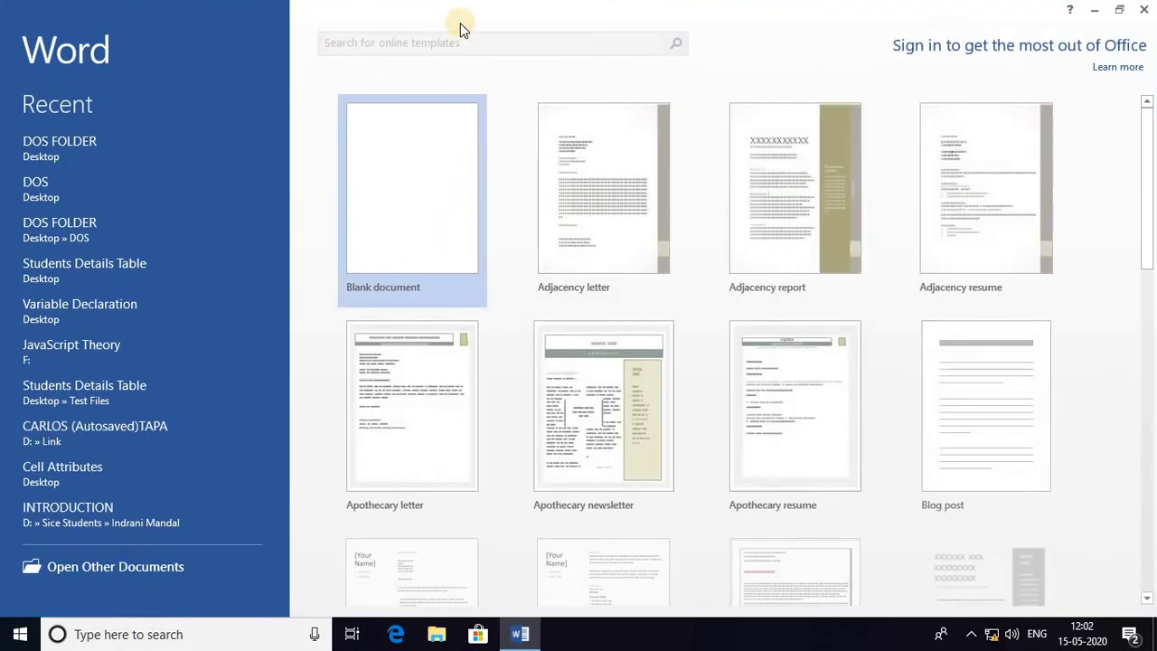
click(1145, 11)
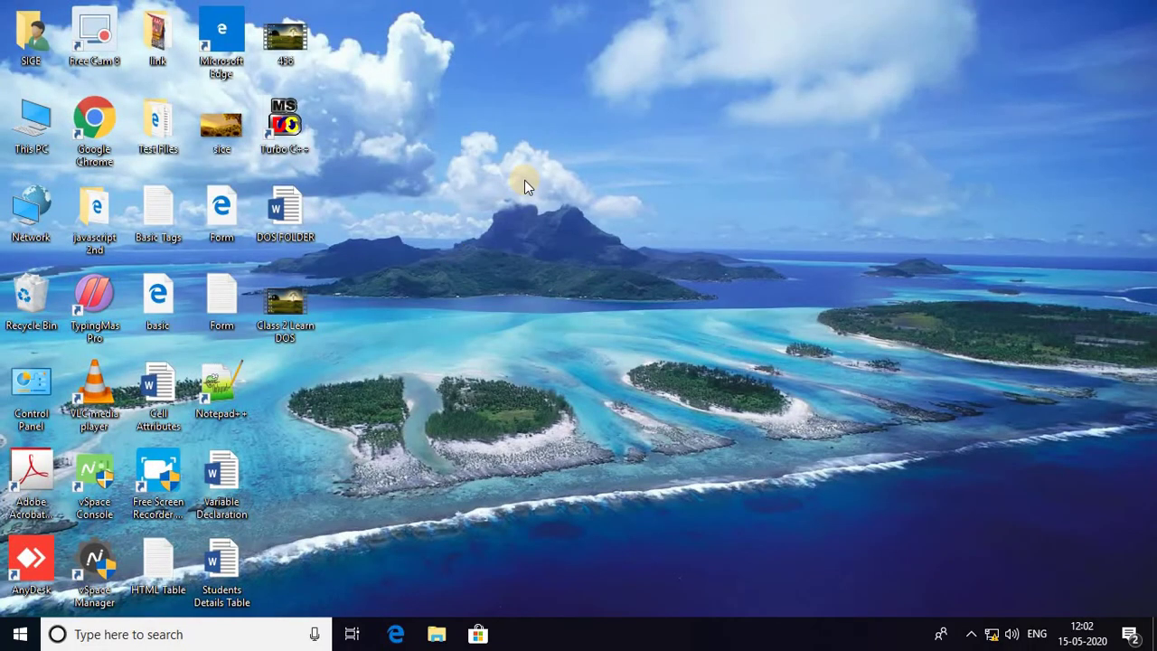
- Relaunch Word with winword from the Run dialog, maximize it and scroll the templates
key(super+r)
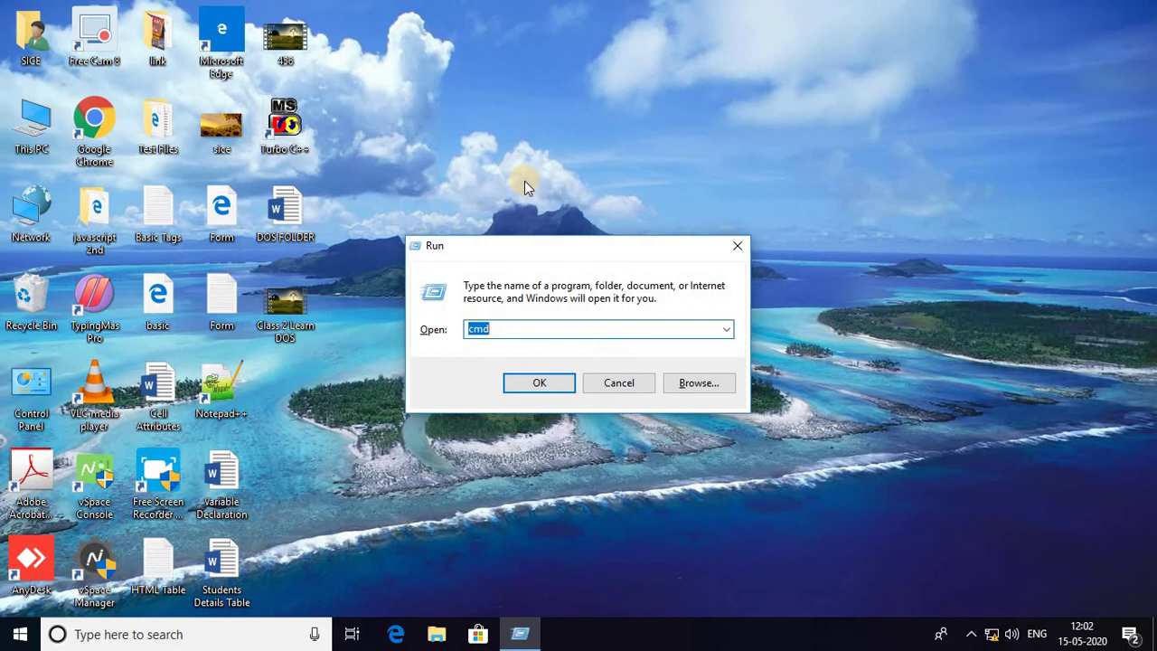
text(win)
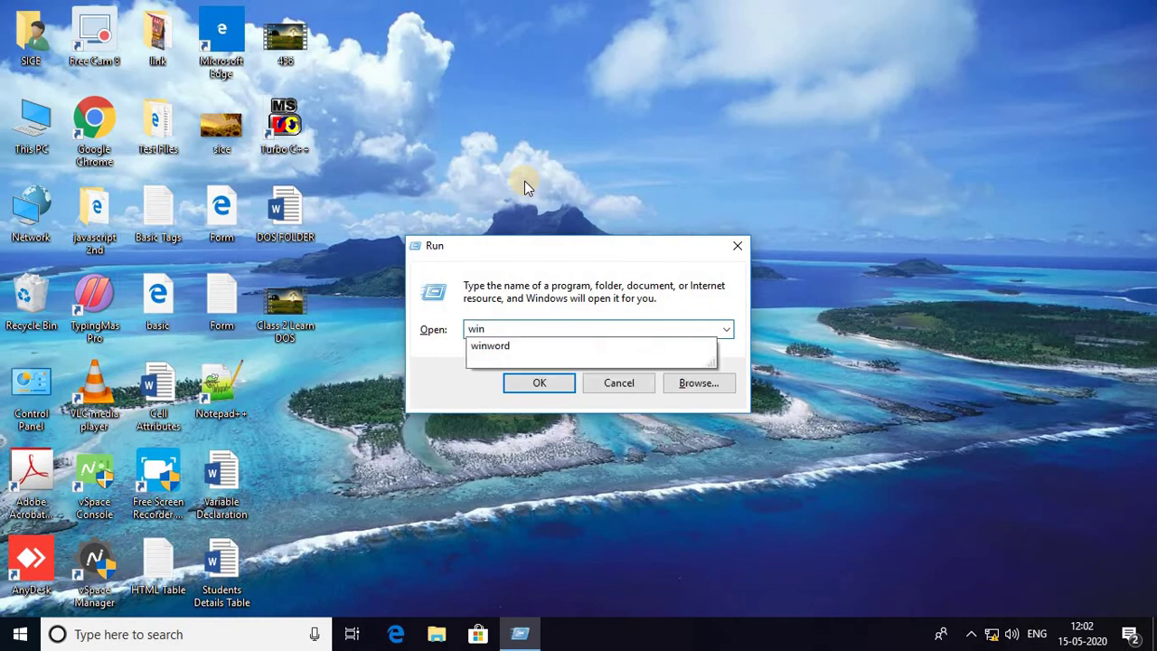
text(word)
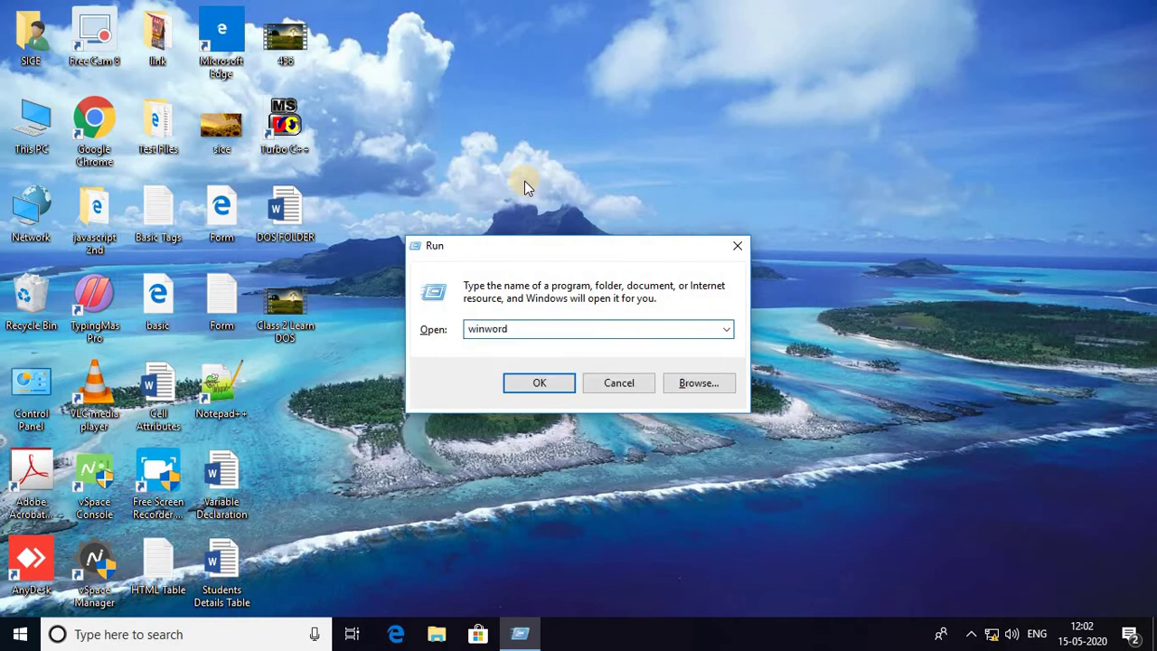
key(Return)
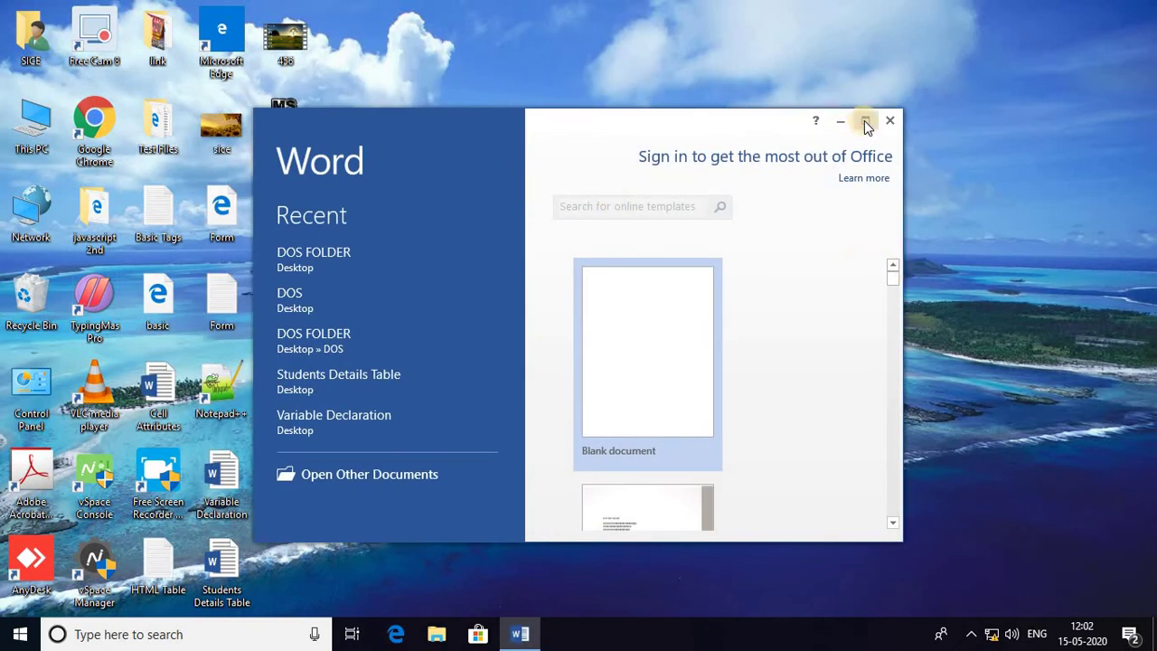
click(865, 120)
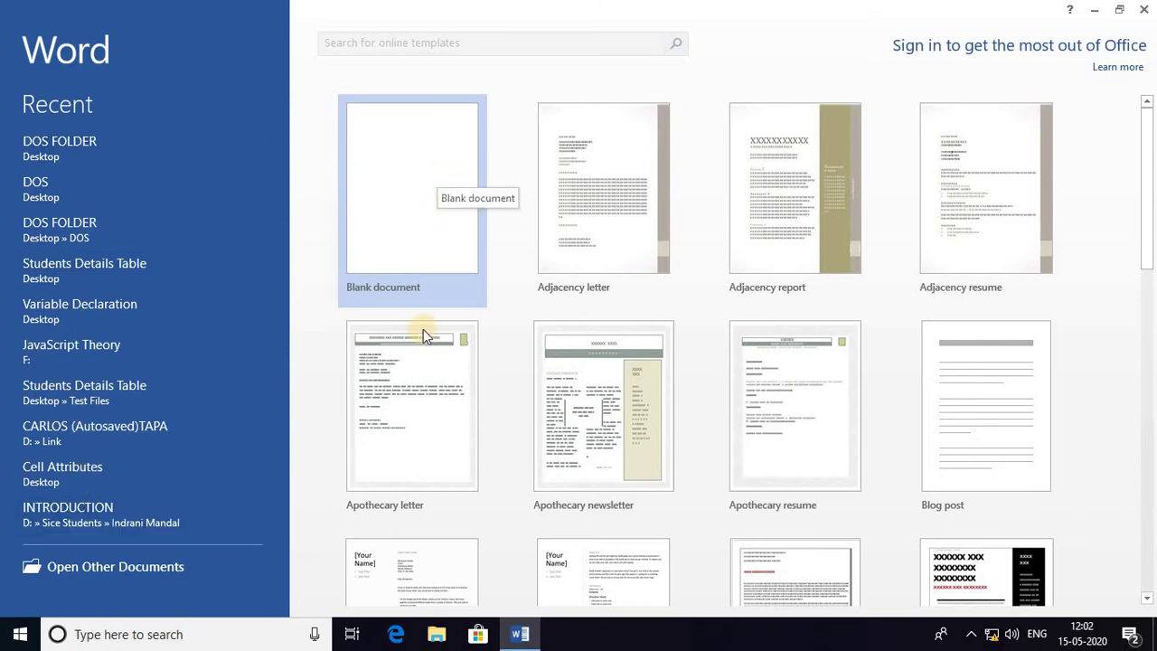
drag(1150, 181, 1150, 316)
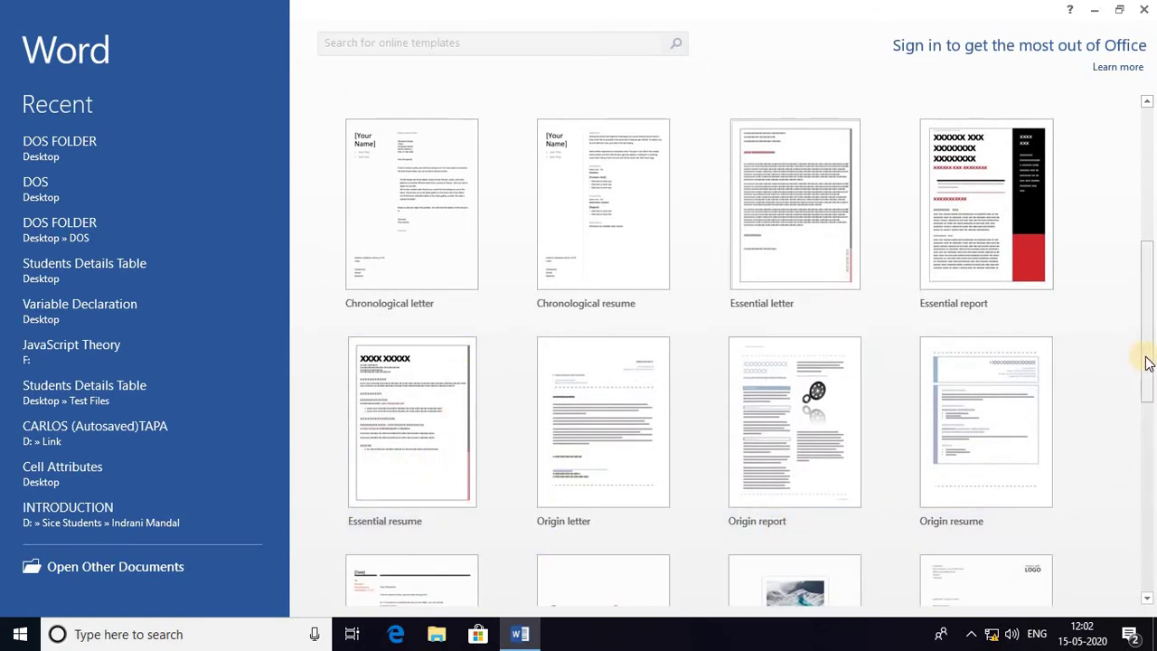
drag(1143, 350, 1146, 188)
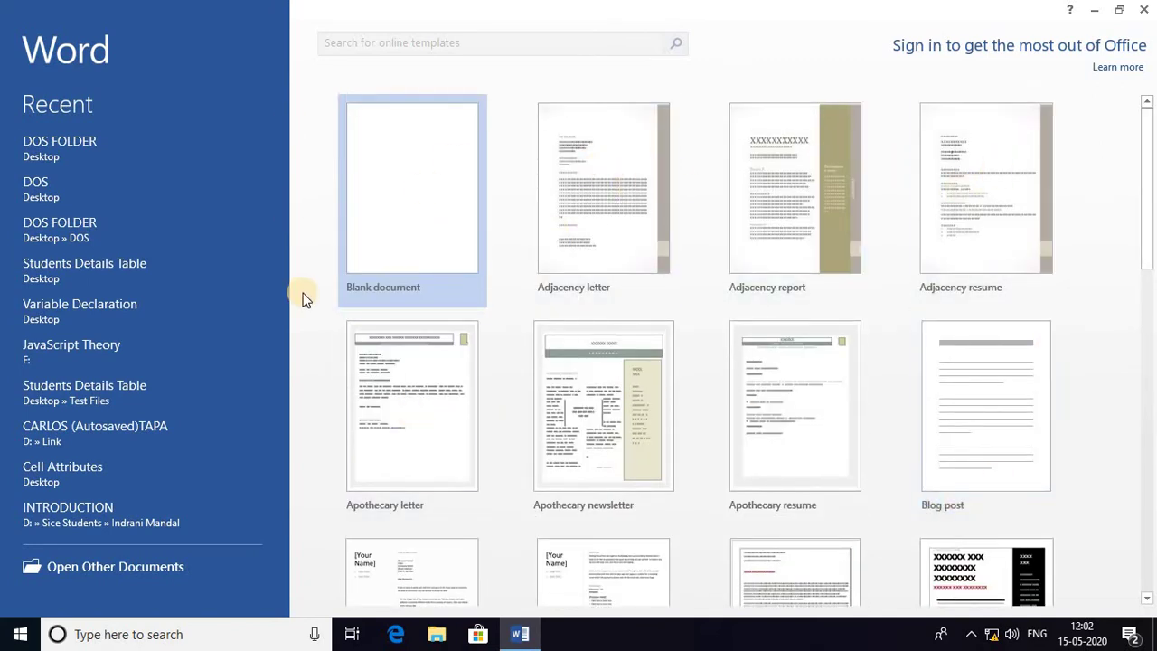
- Create a blank Document1 and pin the References ribbon so it stays expanded
click(402, 197)
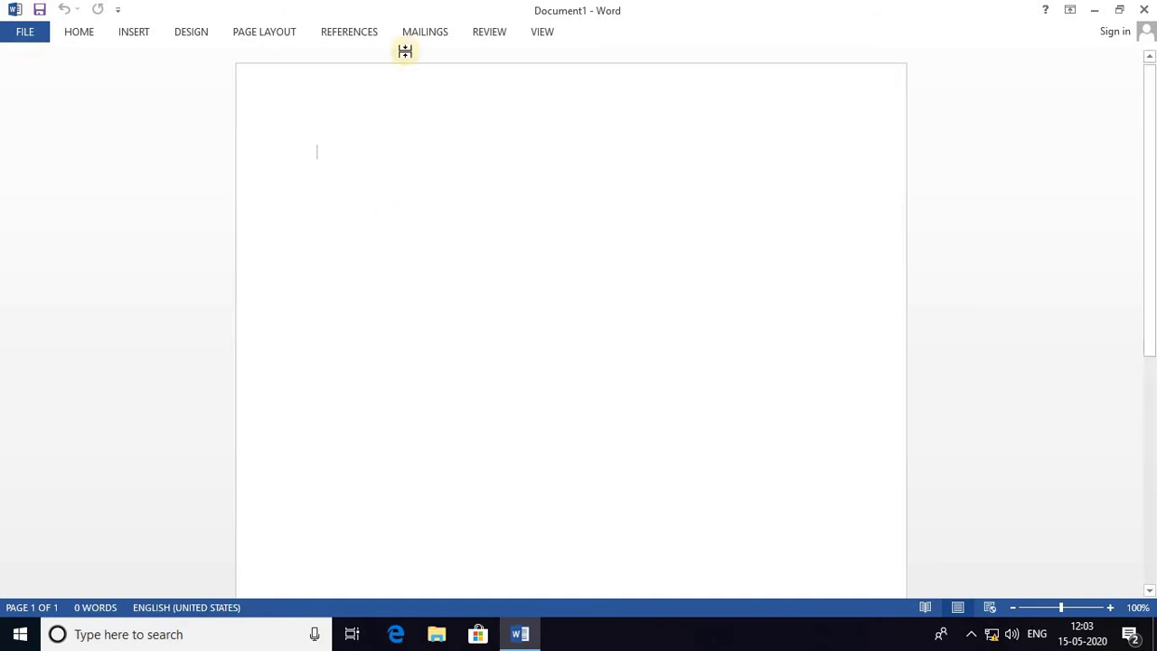
click(348, 32)
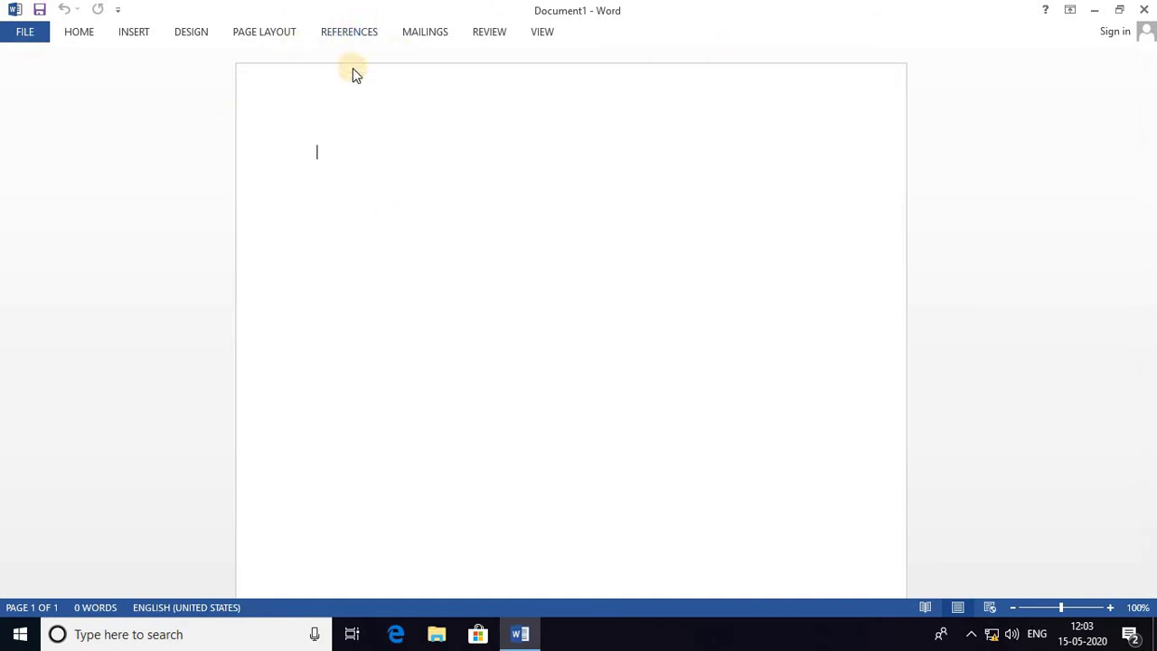
right_click(268, 119)
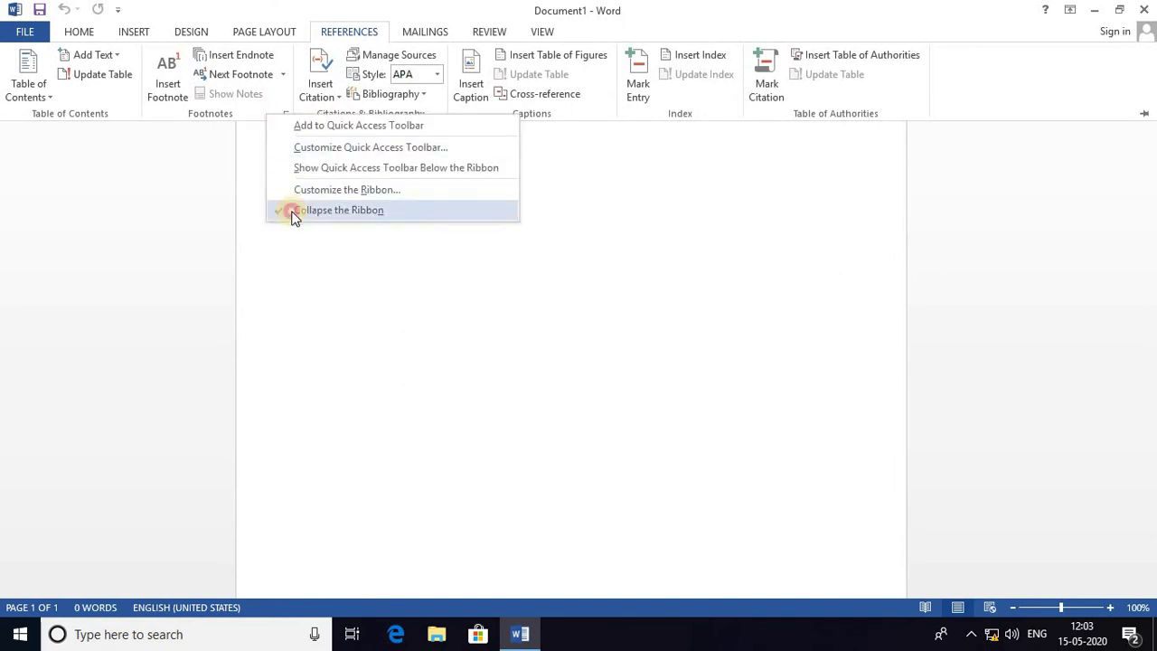
click(292, 208)
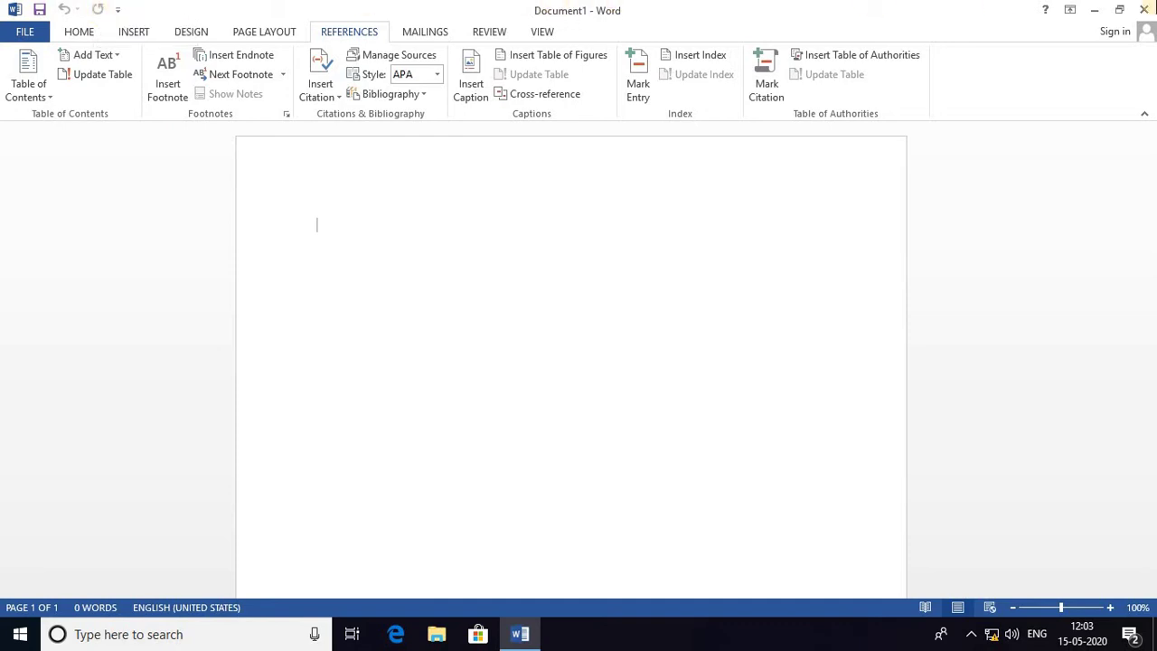
click(1070, 12)
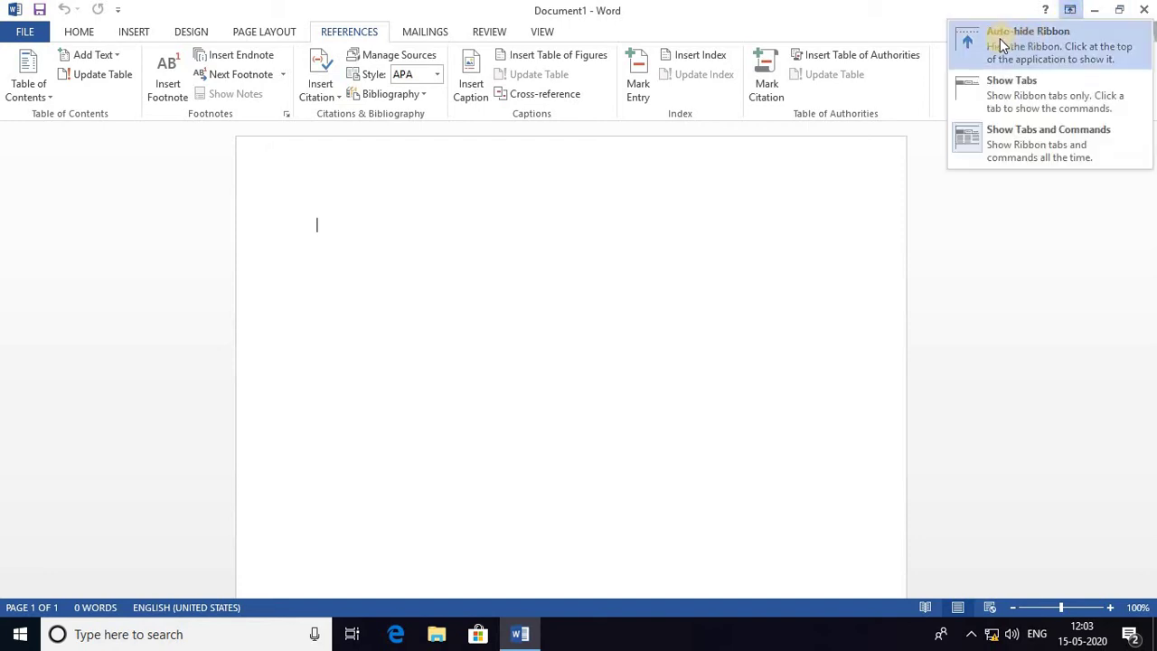
click(1037, 39)
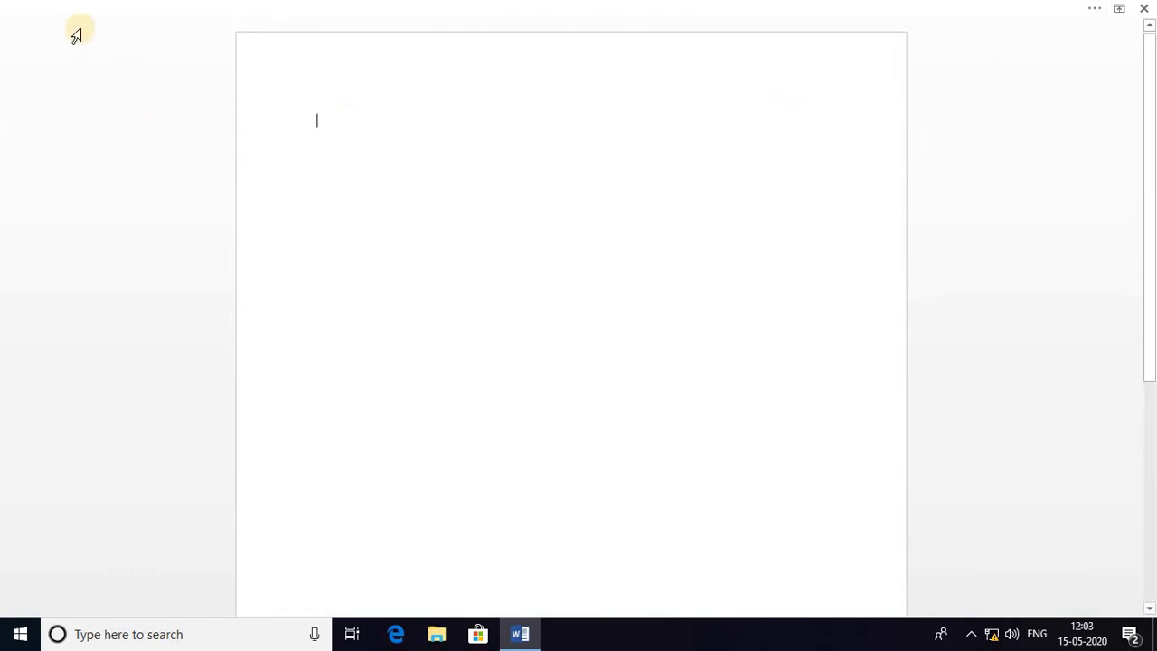
click(1094, 10)
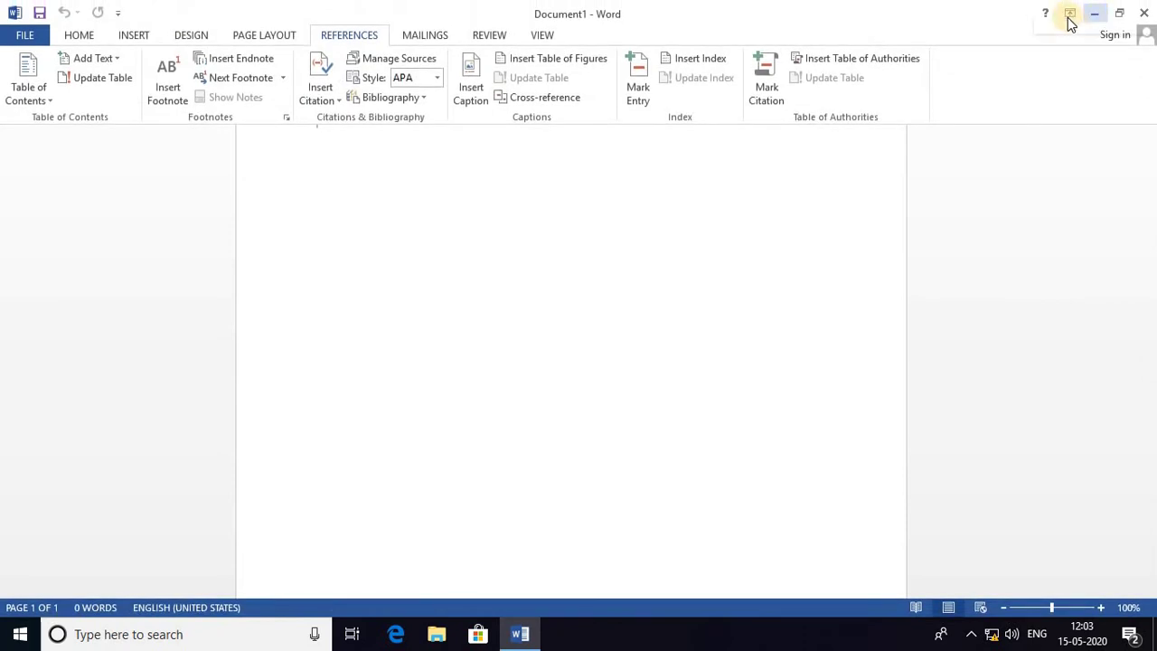
click(1069, 16)
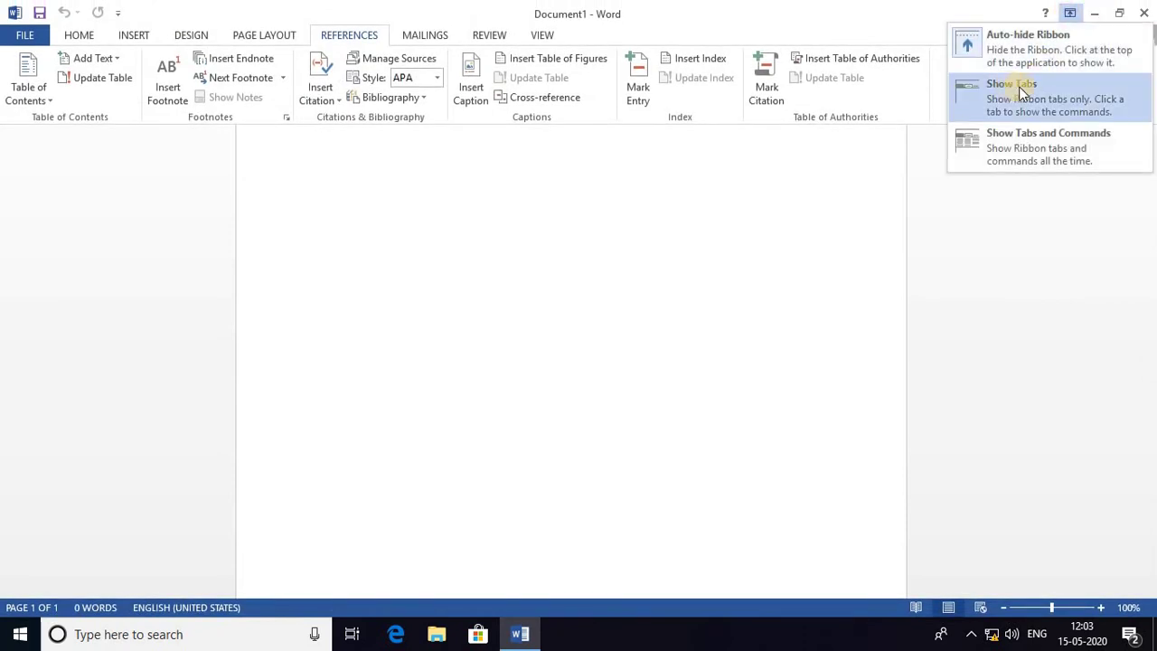
click(1021, 94)
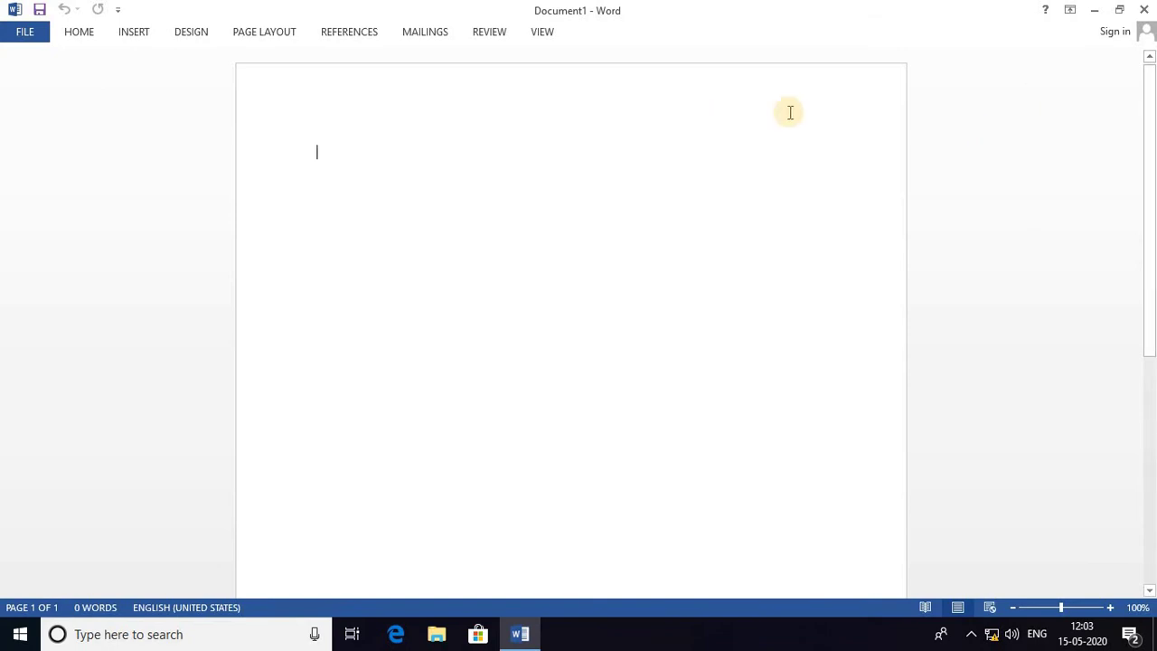
click(1070, 11)
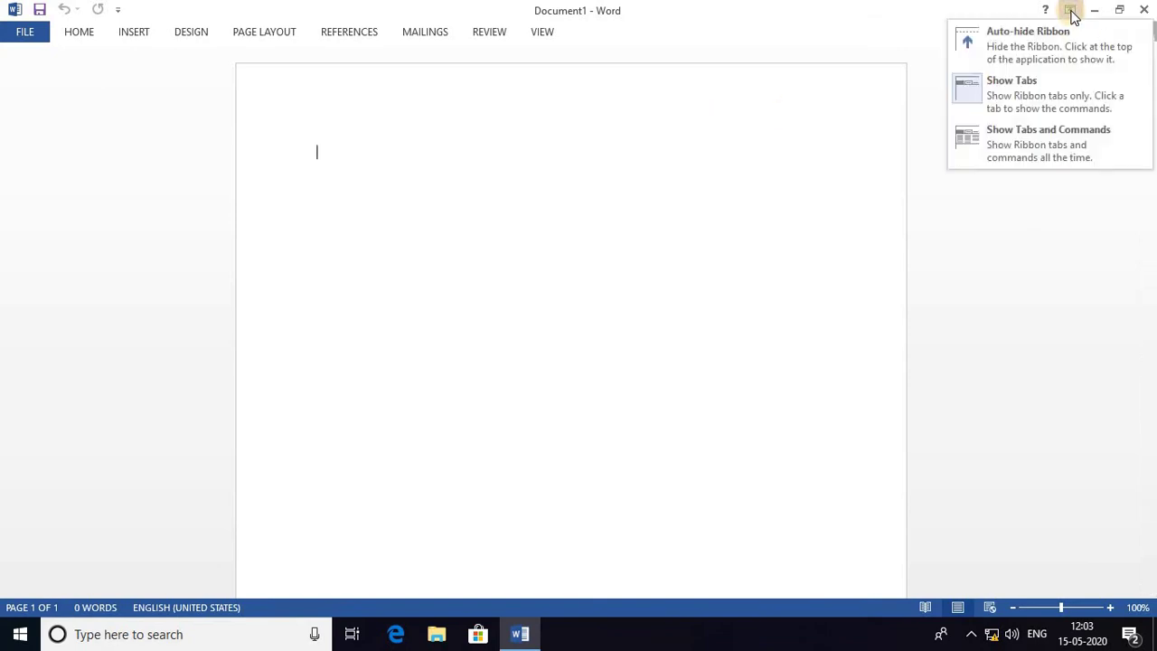
click(1062, 136)
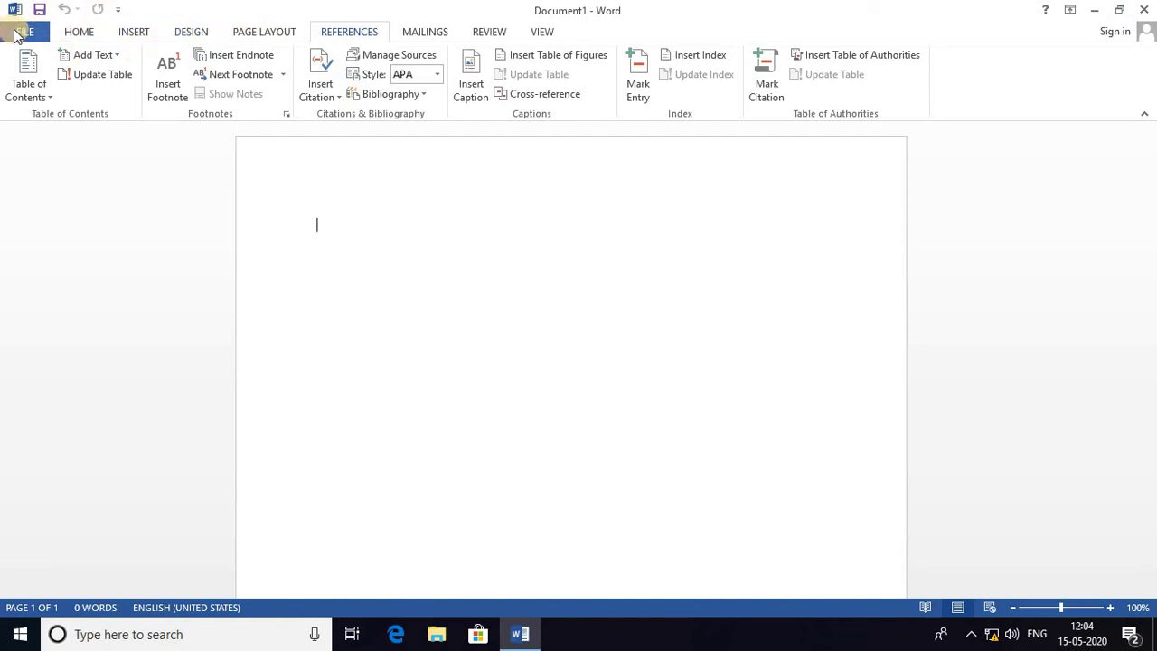
- Browse the Home, Insert, Design and Page Layout tabs, ending back on Home
click(76, 34)
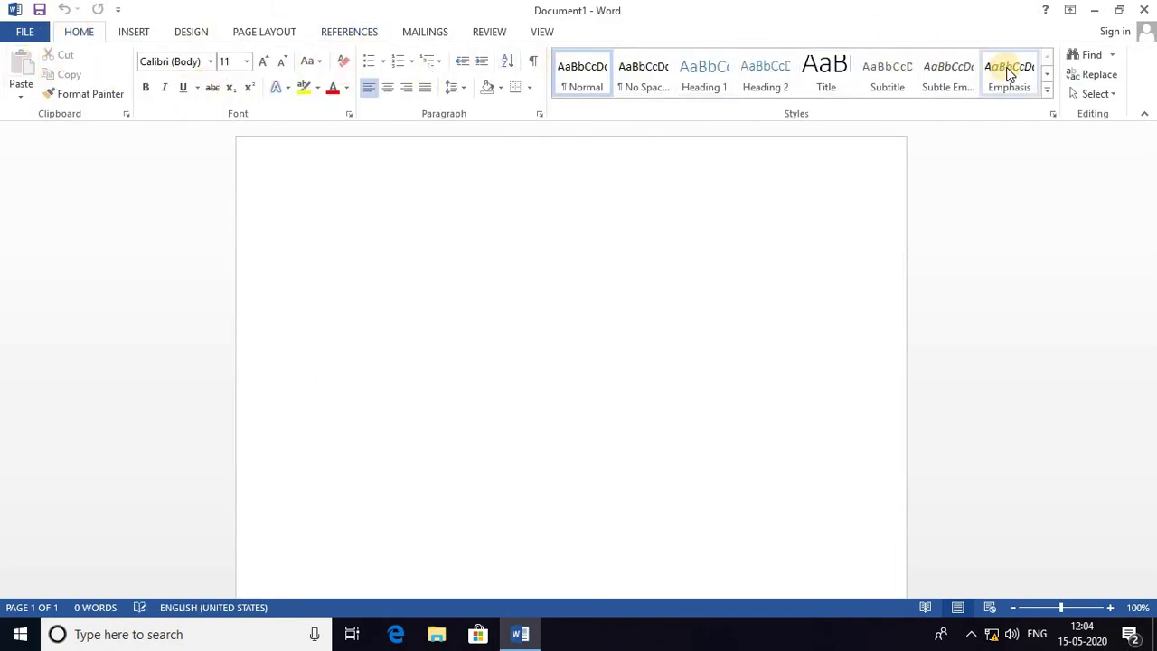
click(133, 31)
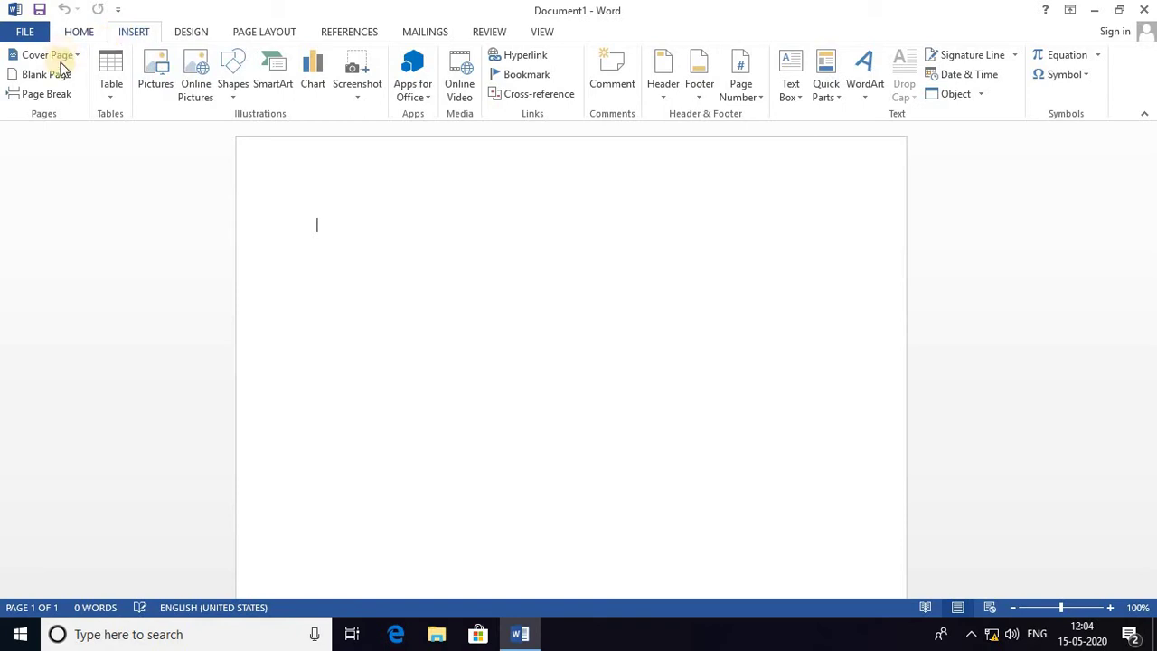
click(190, 31)
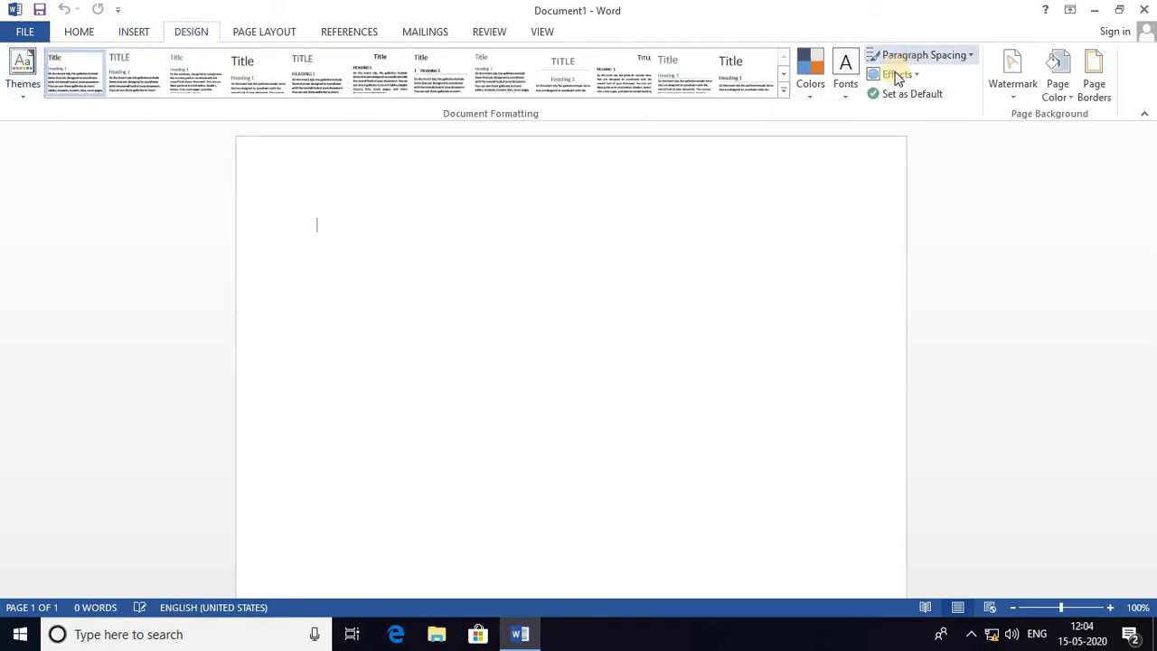
click(265, 34)
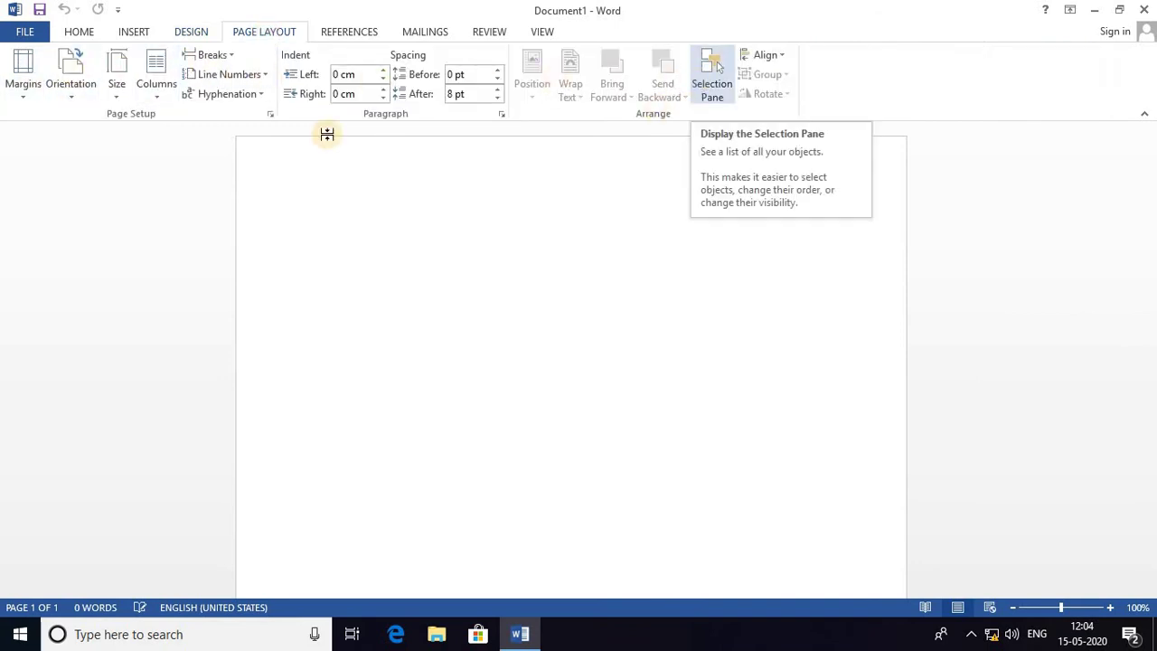
click(74, 31)
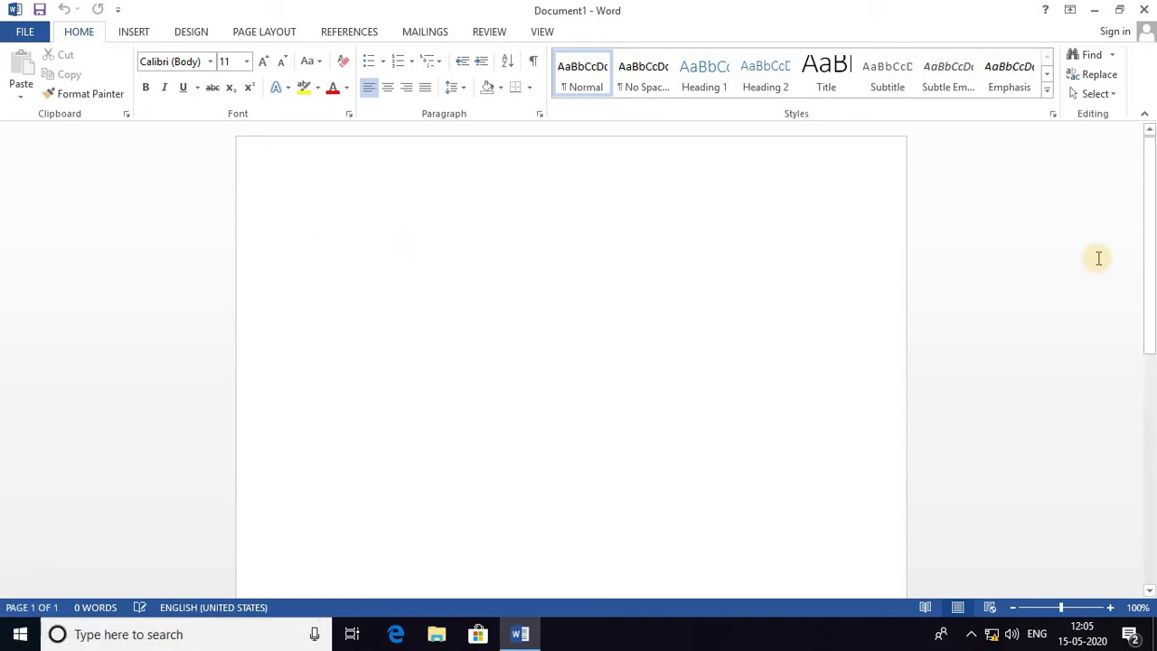
- Type 'Word rrp' on the first line of the blank page
mouse_move(1151, 220)
mouse_down()
mouse_move(1151, 517)
mouse_move(1140, 266)
mouse_up()
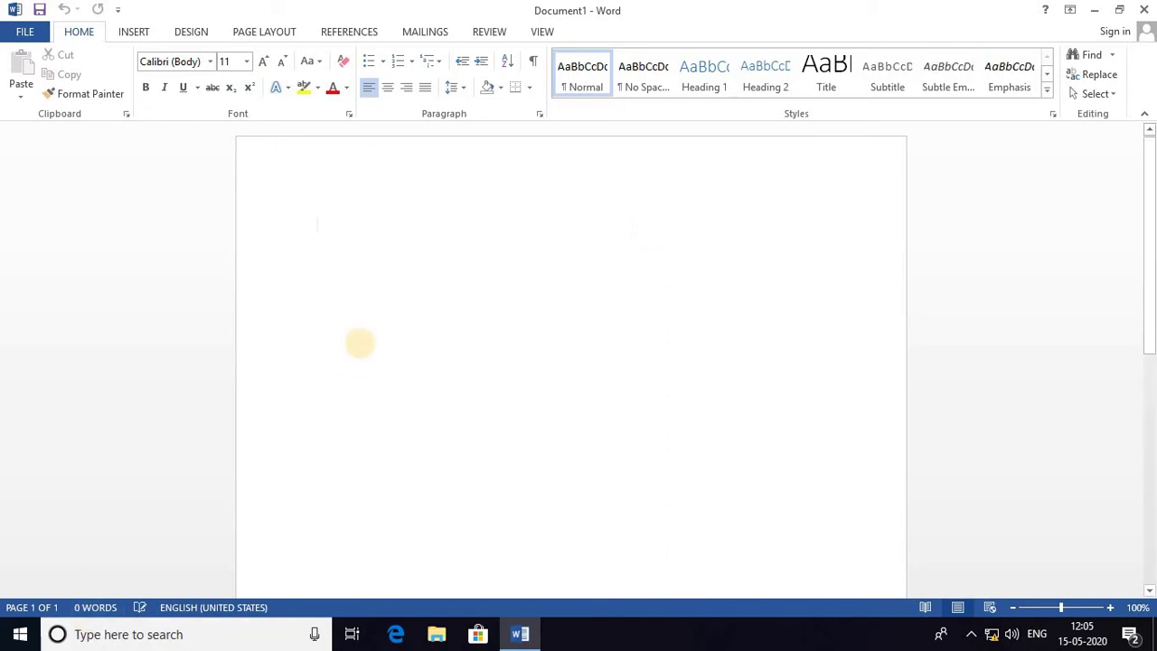
text(wo)
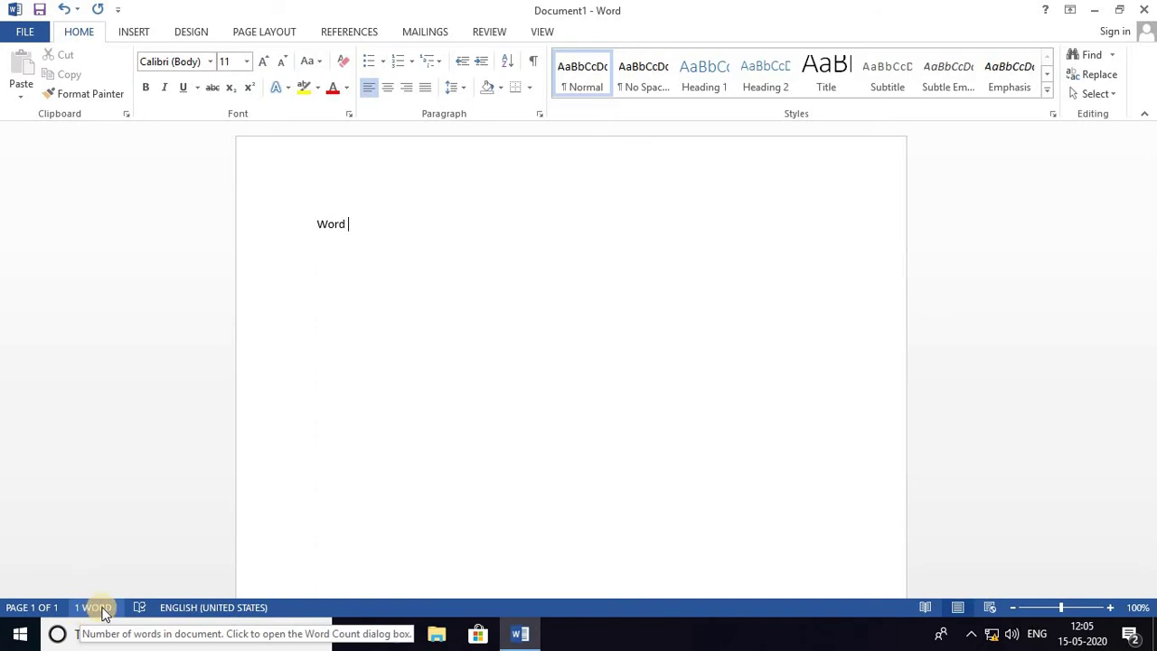
text(r)
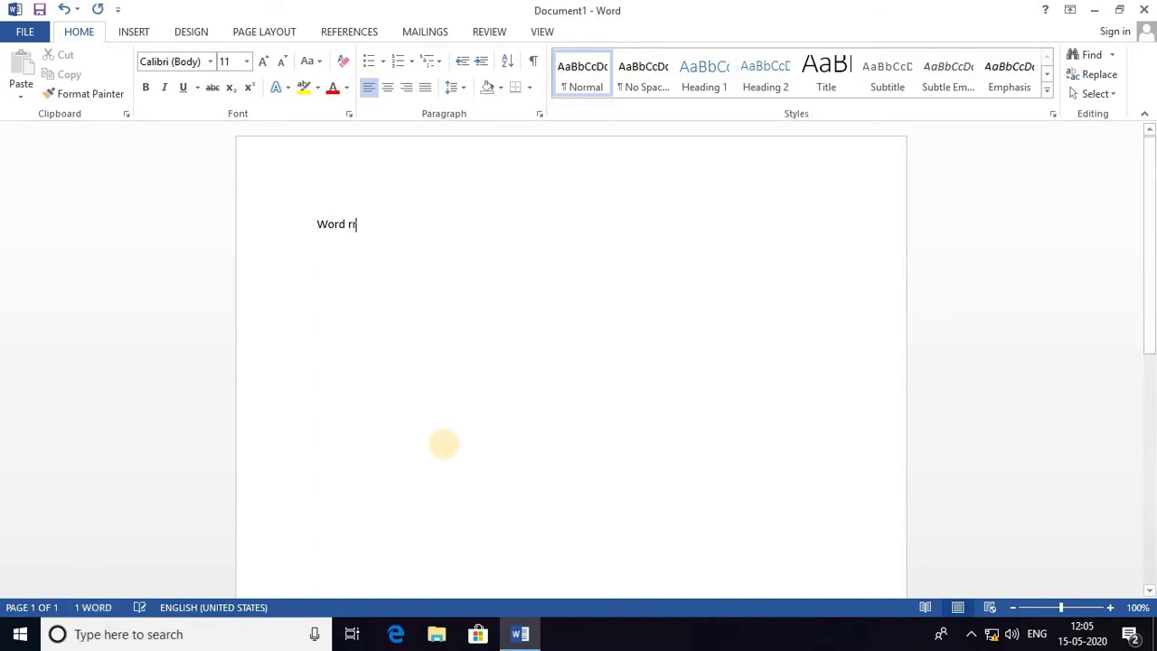
text(rp)
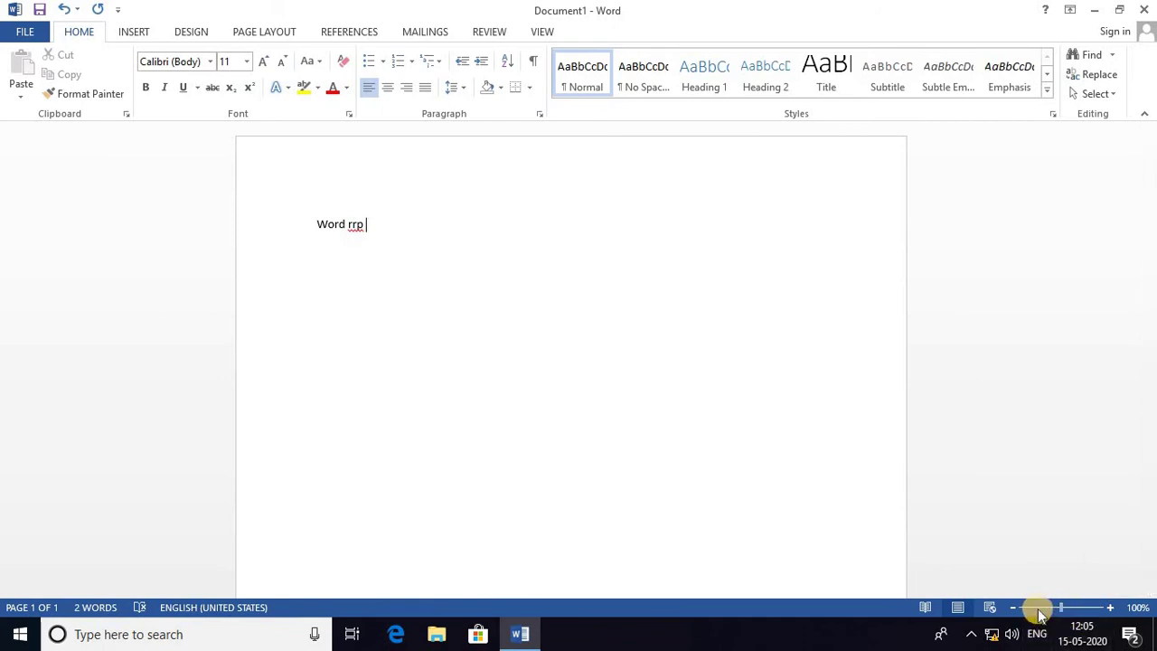
- Try zoom levels between 10% and 500% with the slider, settling at 89%
mouse_move(1037, 610)
mouse_down()
mouse_move(1025, 612)
mouse_move(1101, 612)
mouse_up()
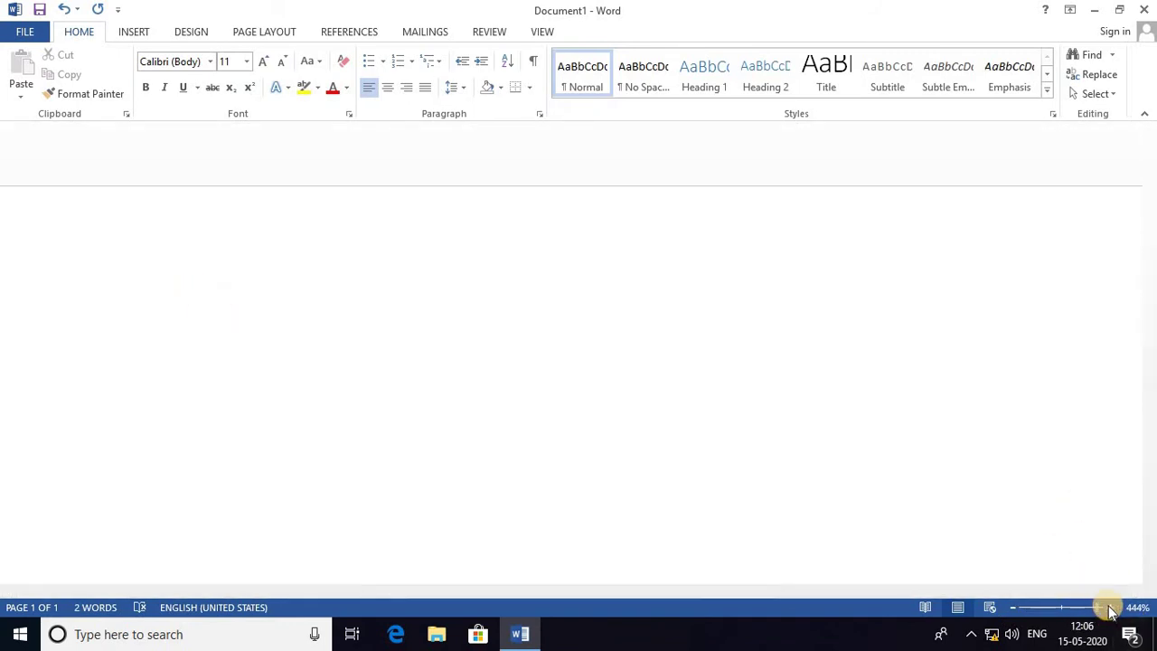
click(1110, 607)
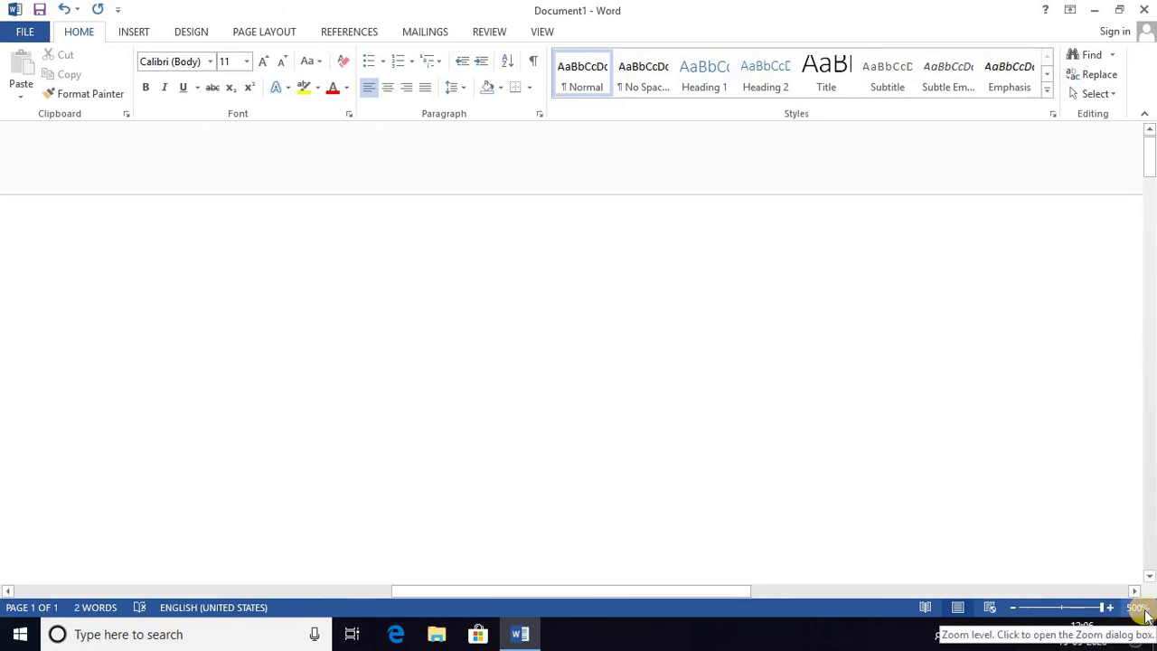
drag(1104, 609, 1019, 612)
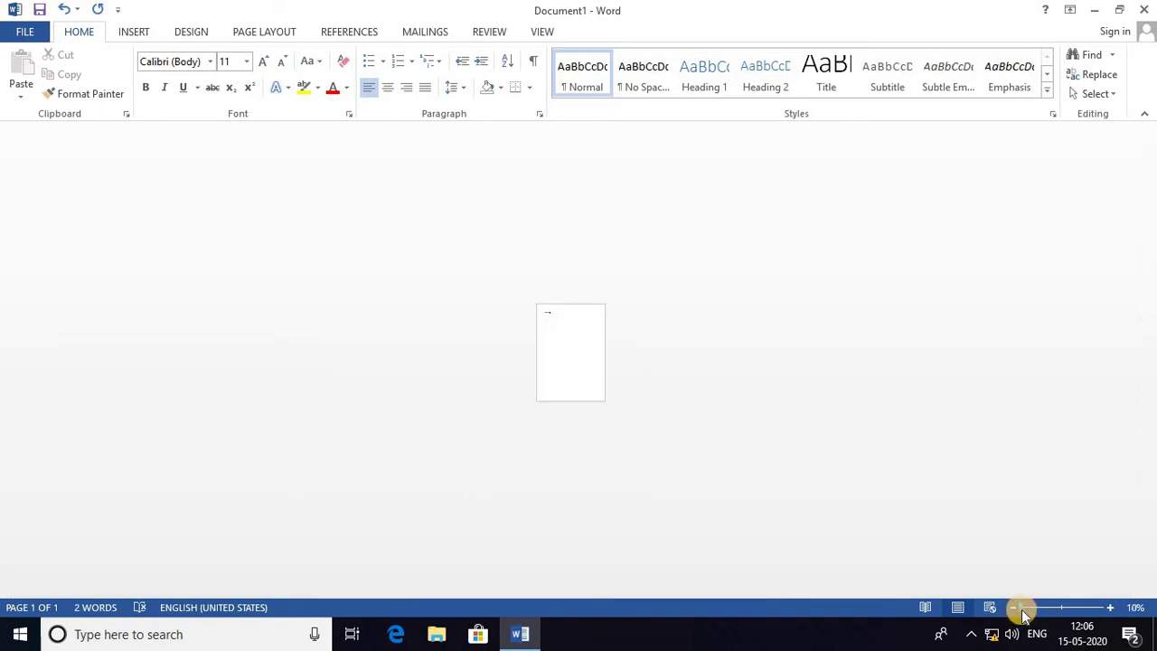
mouse_move(1023, 610)
mouse_down()
mouse_move(1111, 609)
mouse_move(1015, 612)
mouse_up()
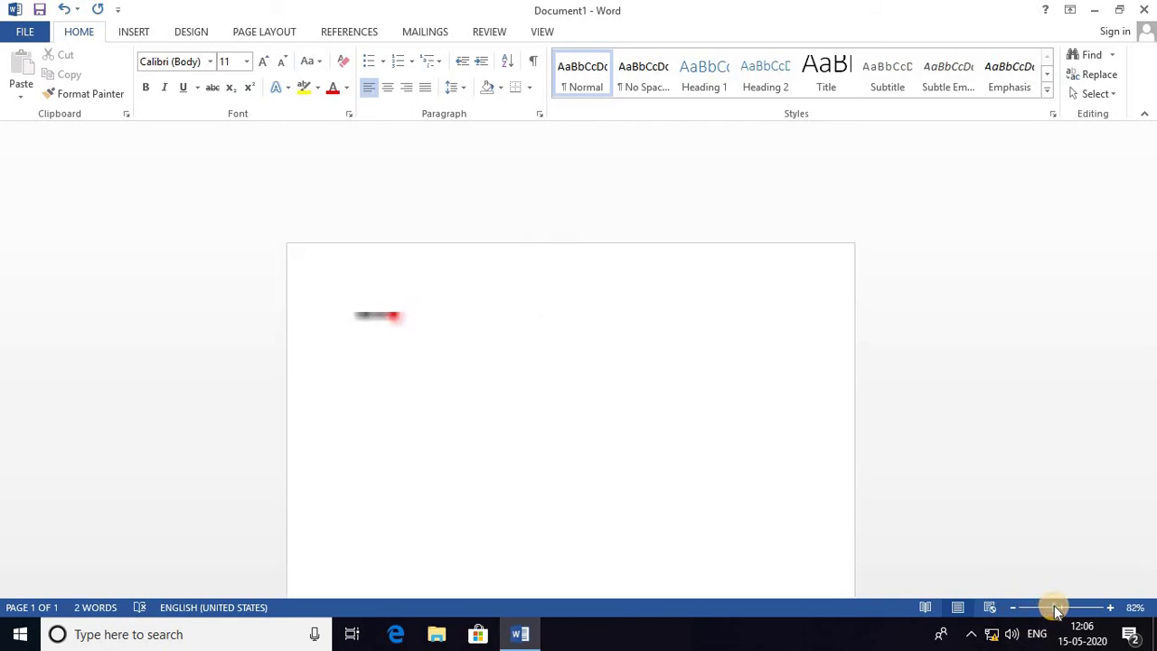
drag(1056, 611, 1062, 609)
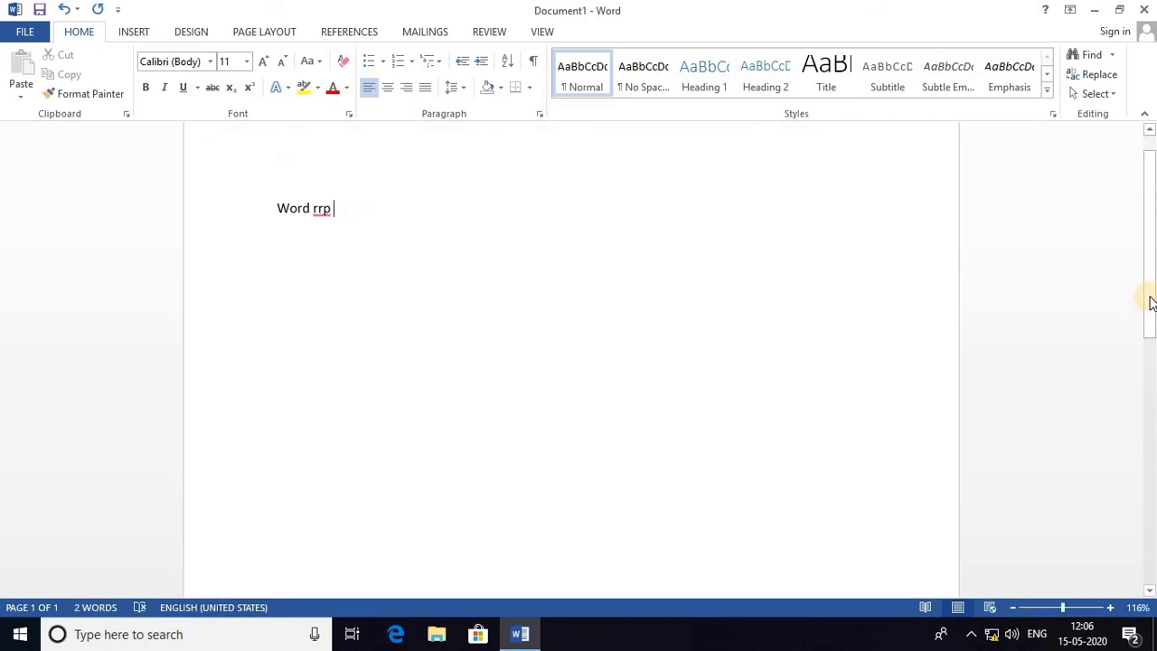
mouse_move(1148, 303)
mouse_down()
mouse_move(1150, 590)
mouse_move(1146, 261)
mouse_up()
drag(1150, 418, 1143, 569)
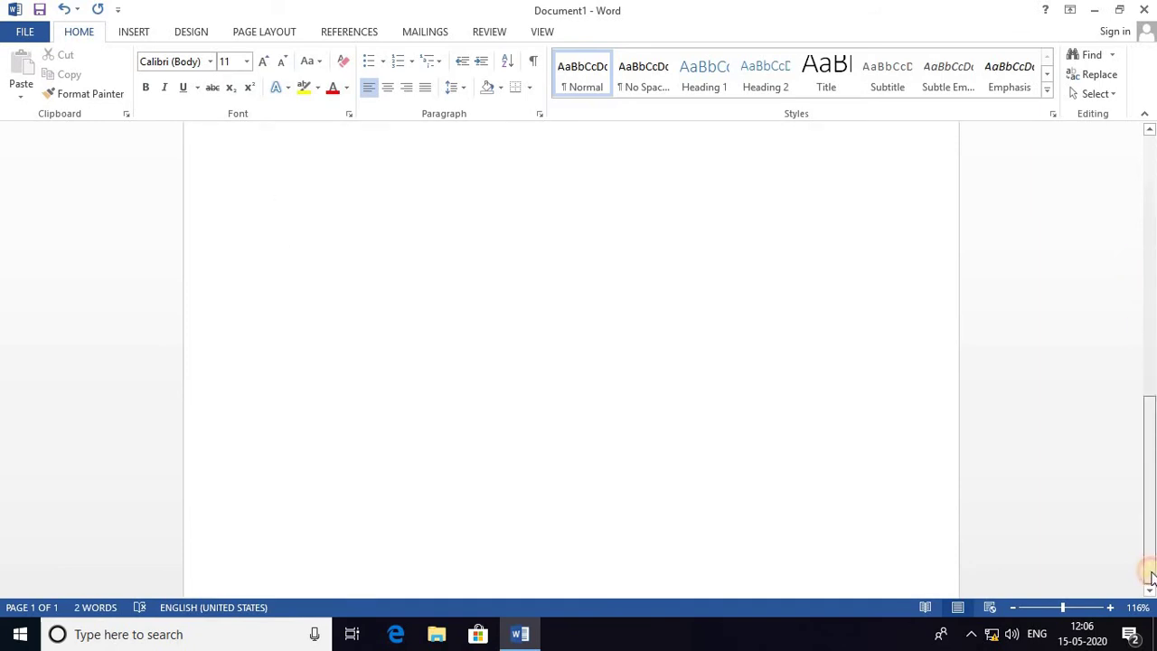
mouse_move(1144, 400)
mouse_down()
mouse_move(1128, 232)
mouse_move(1152, 523)
mouse_up()
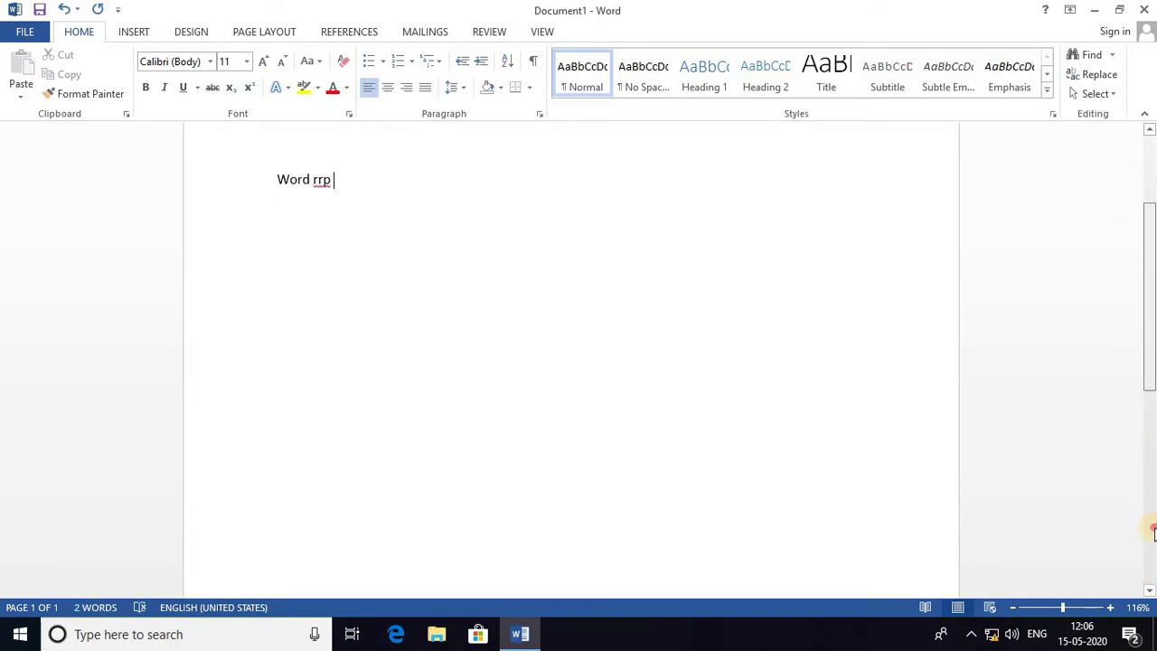
drag(1059, 607, 1046, 607)
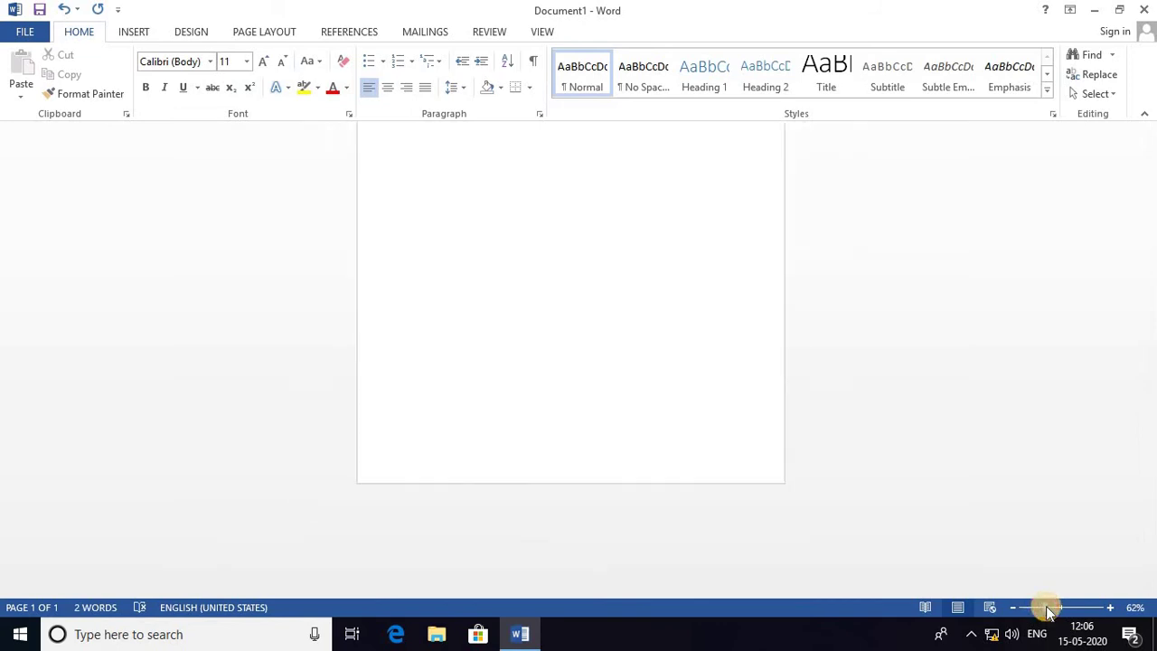
drag(1148, 389, 1148, 253)
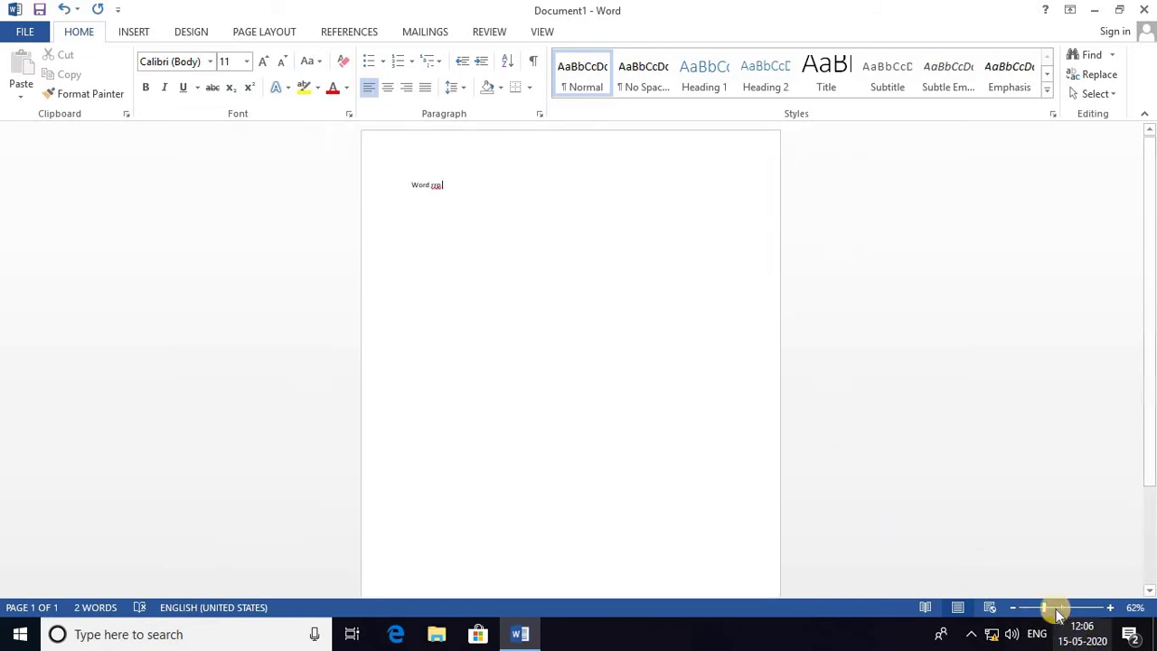
drag(1045, 608, 1059, 607)
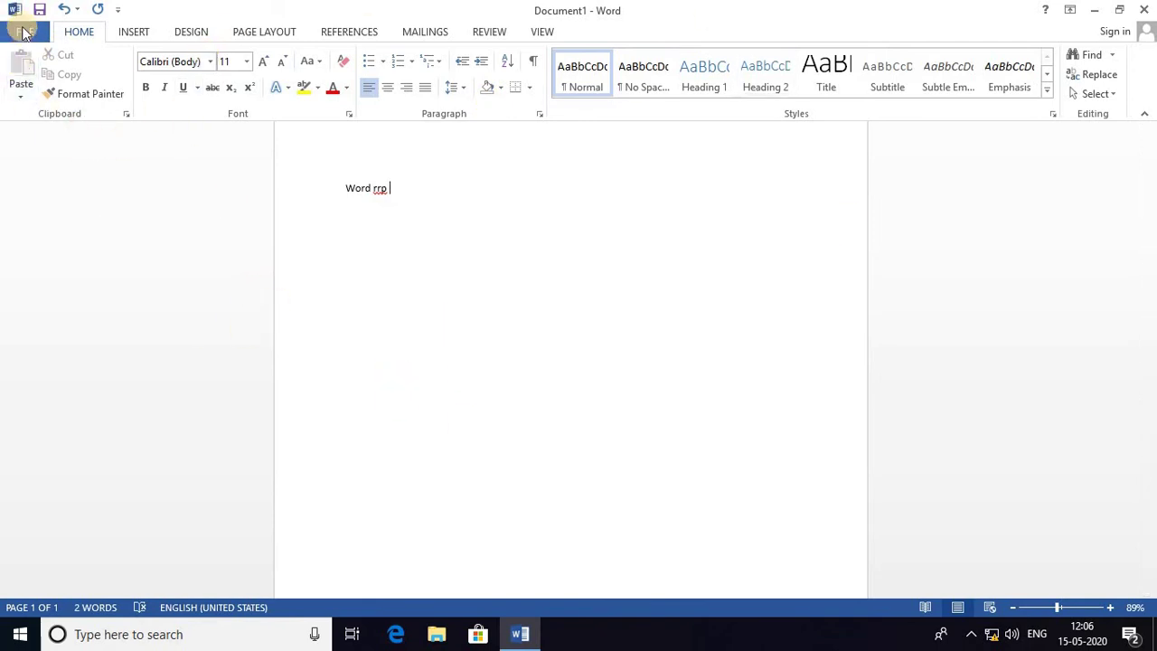
- Toggle the File backstage, ending on Document1's Info page: 1 page, 2 words, unsaved
click(24, 31)
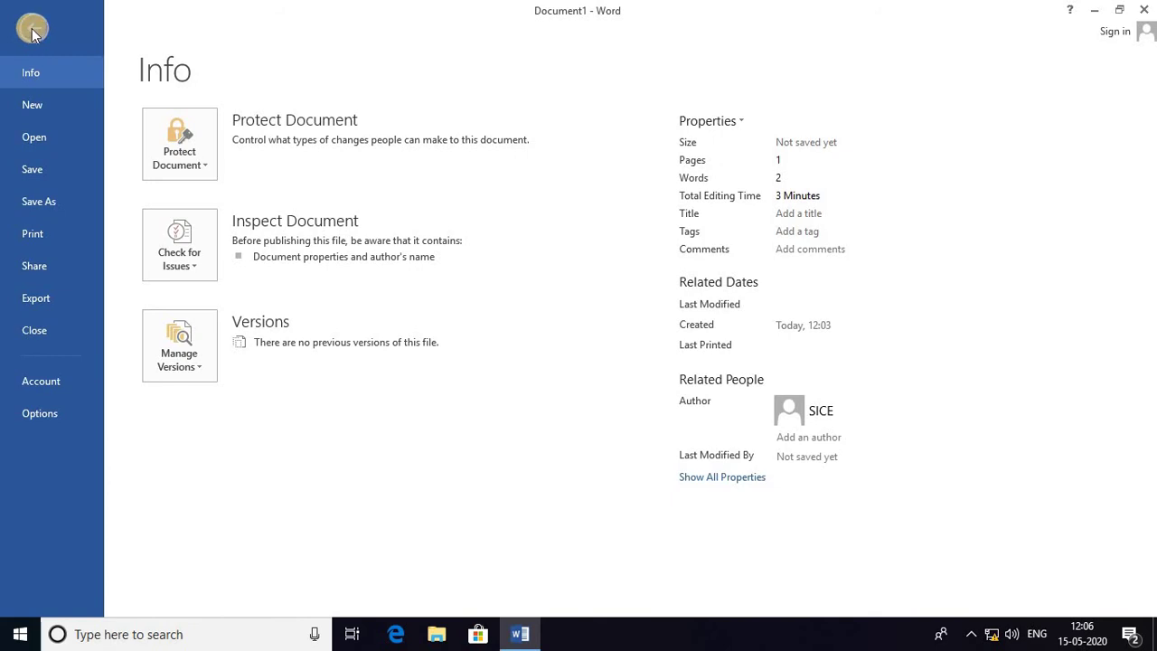
click(32, 32)
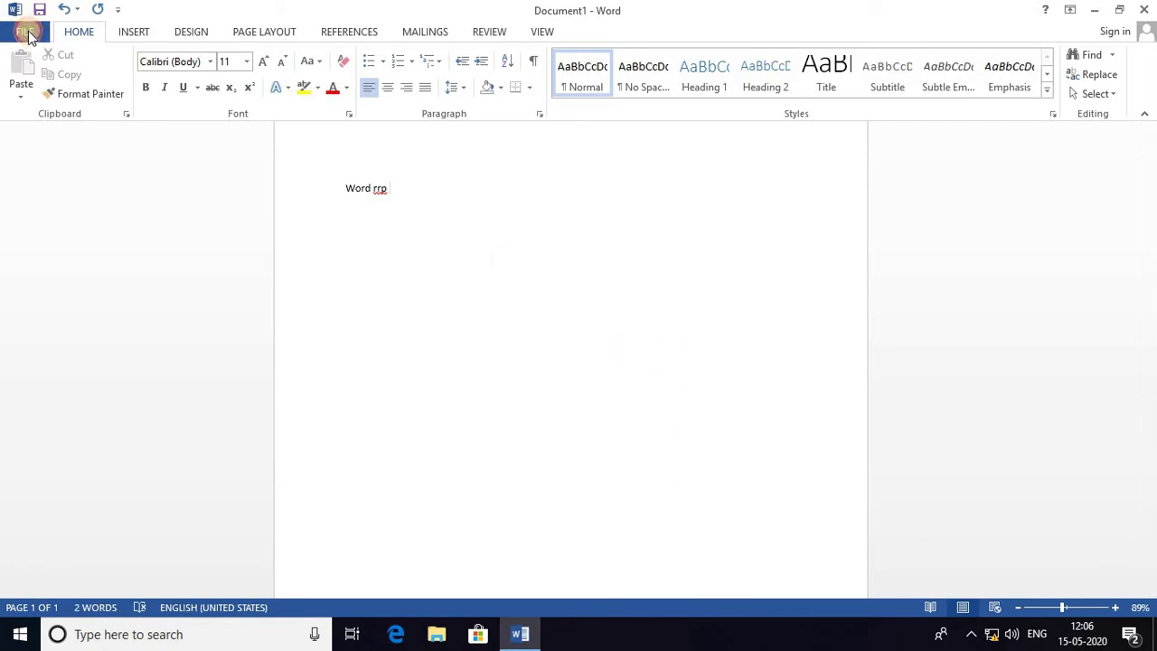
click(28, 35)
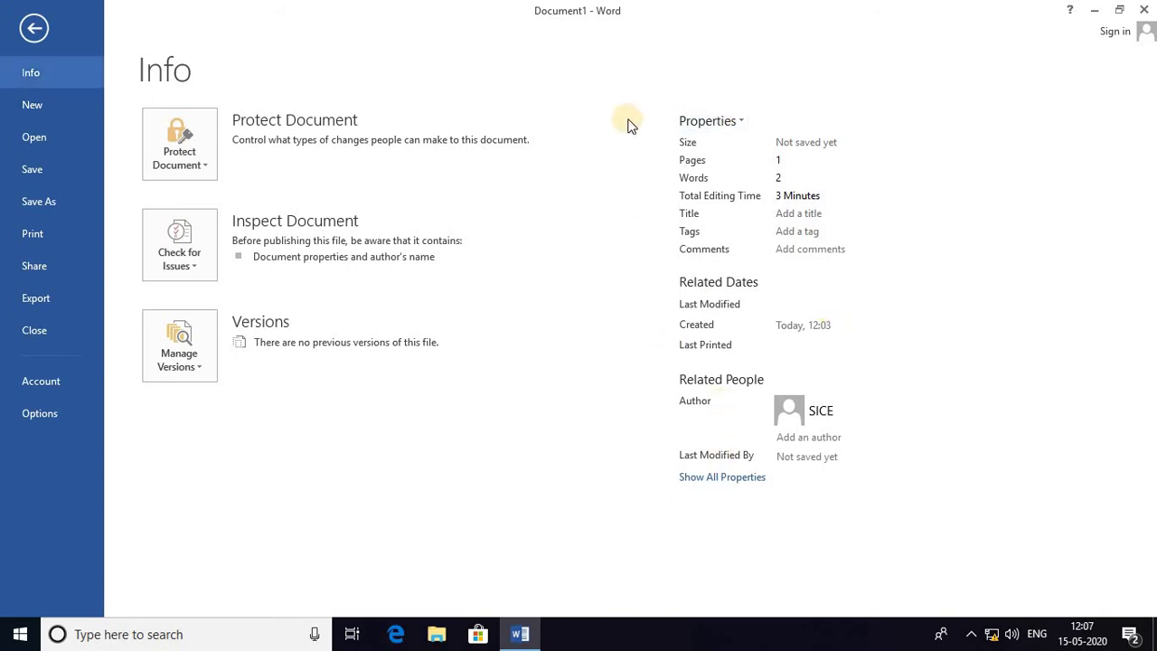
click(33, 28)
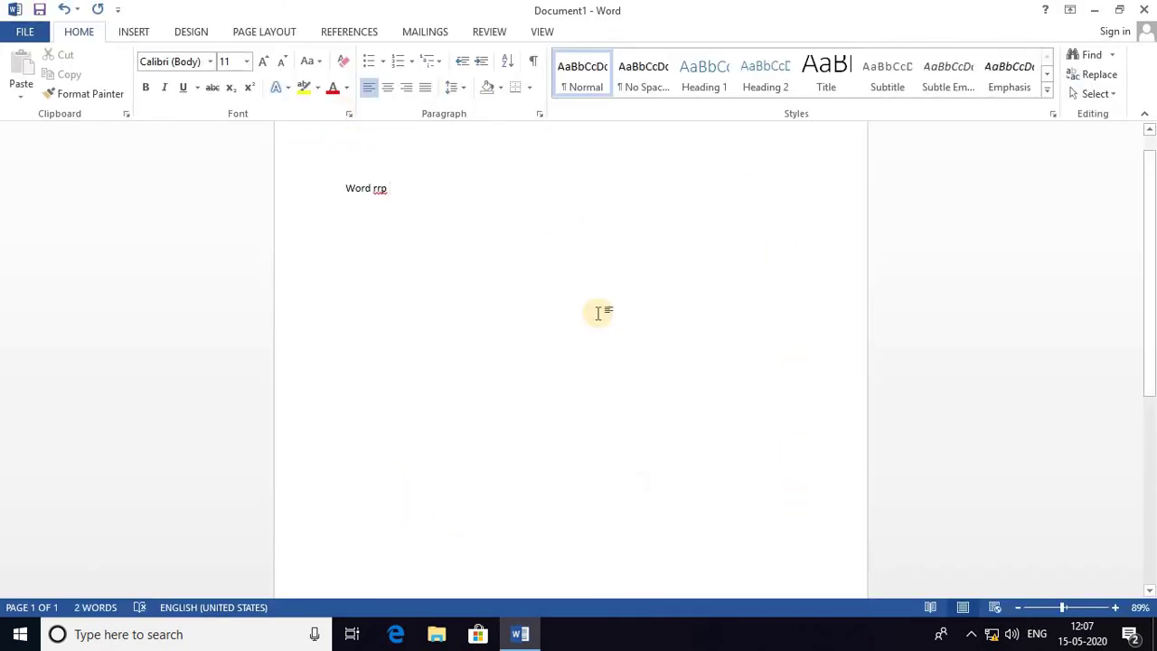
click(26, 36)
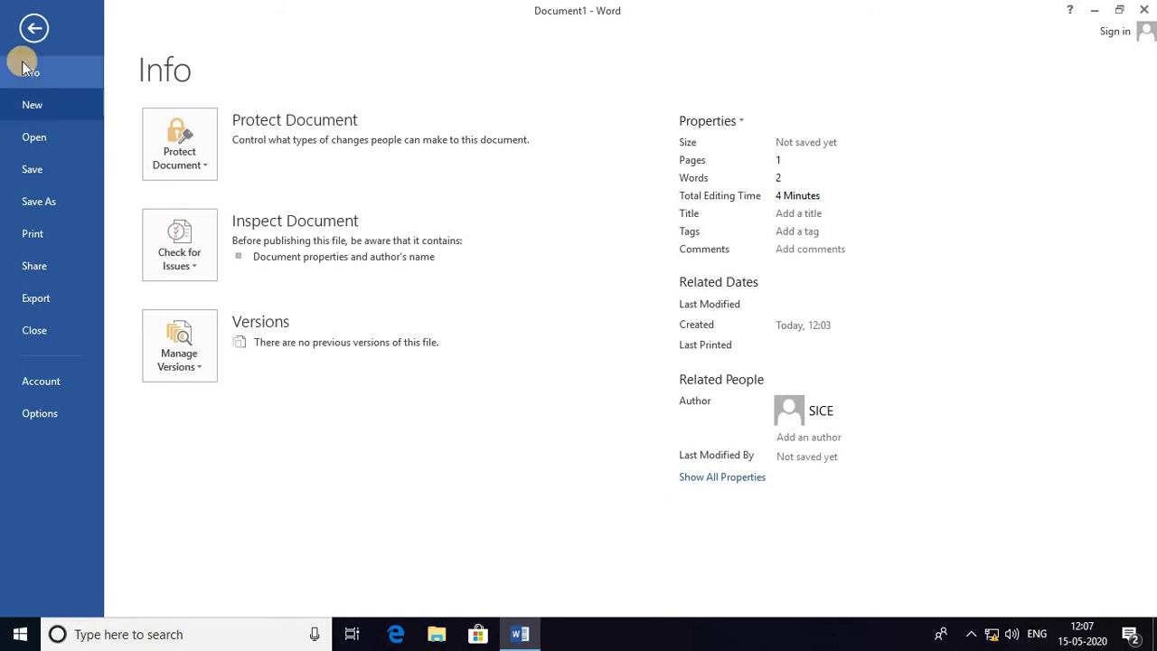
- Look through the New and Open pages, then show Save As with recent folders
click(28, 106)
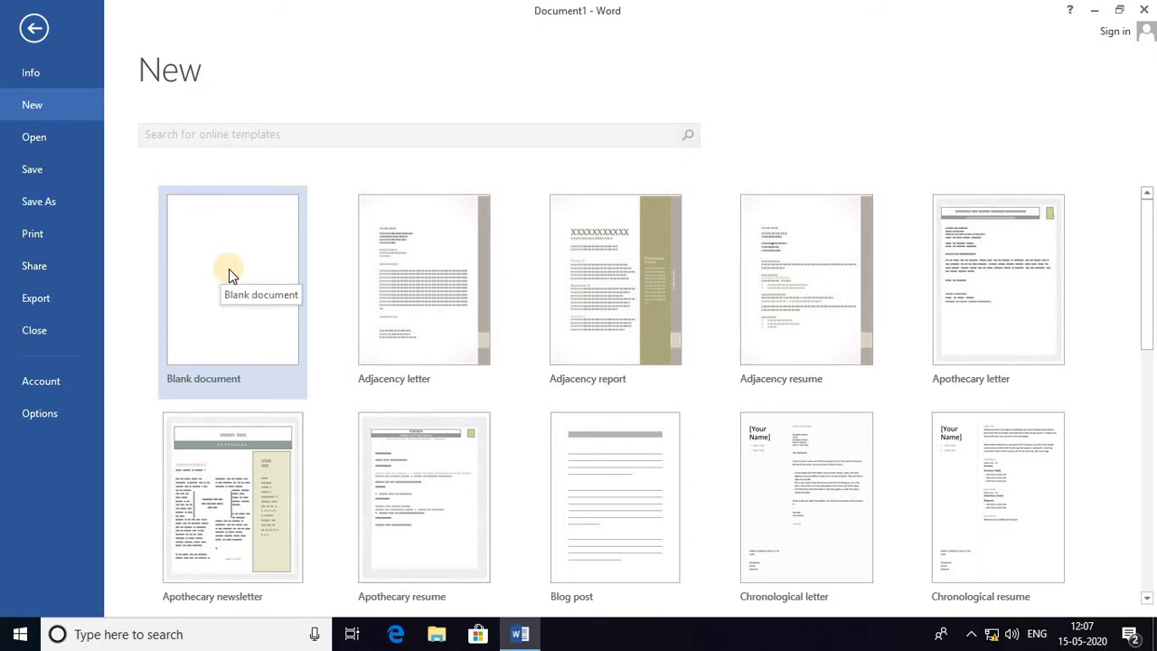
click(34, 143)
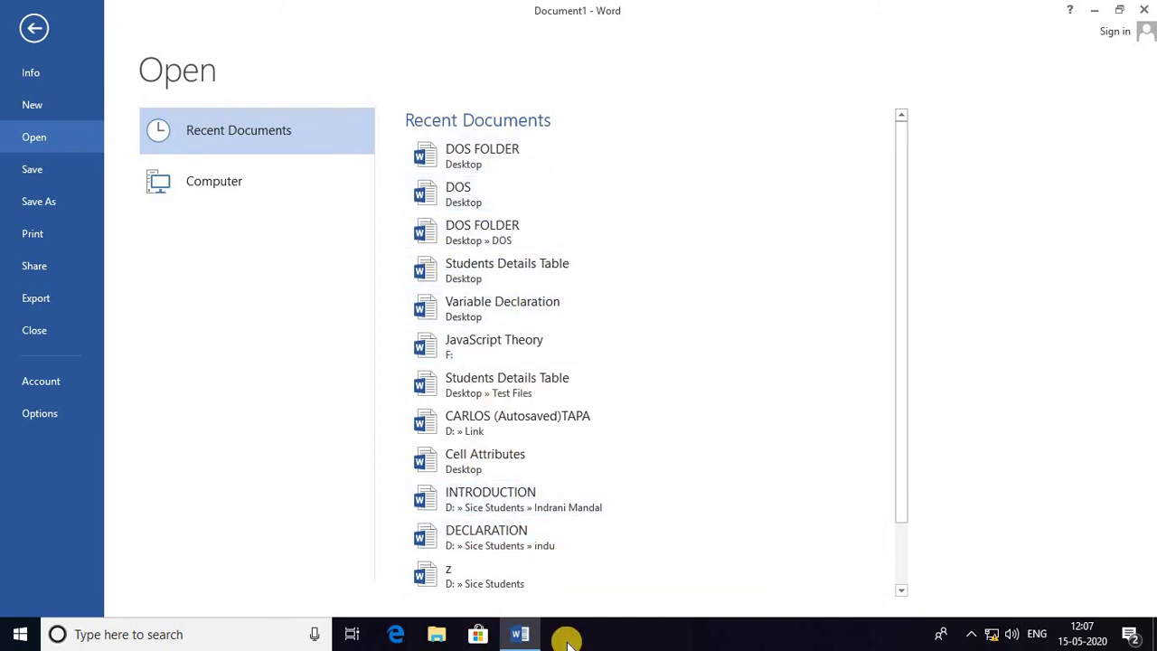
click(31, 169)
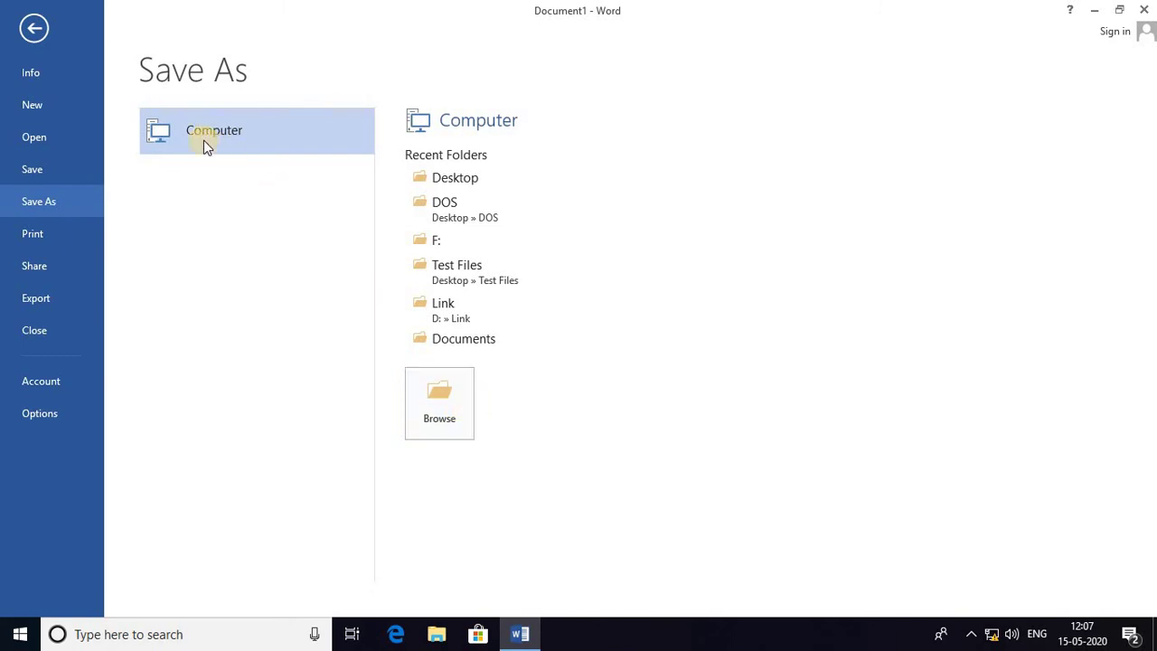
- Save the document as 'word' in New Volume (D:) via the Browse dialog
click(457, 179)
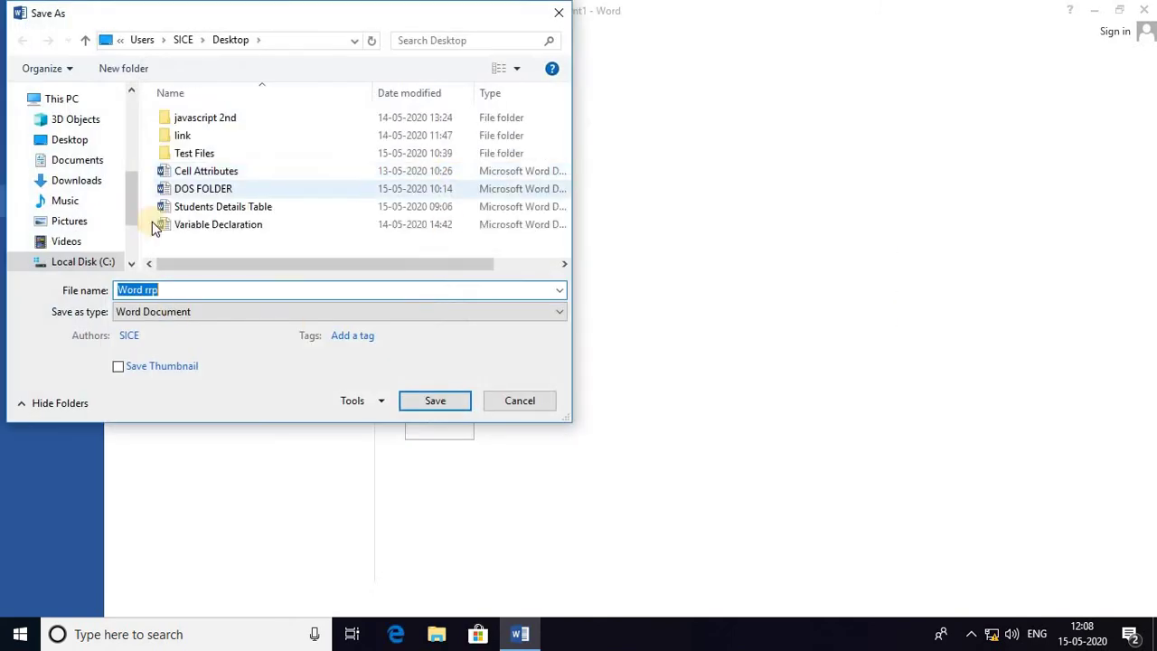
click(558, 13)
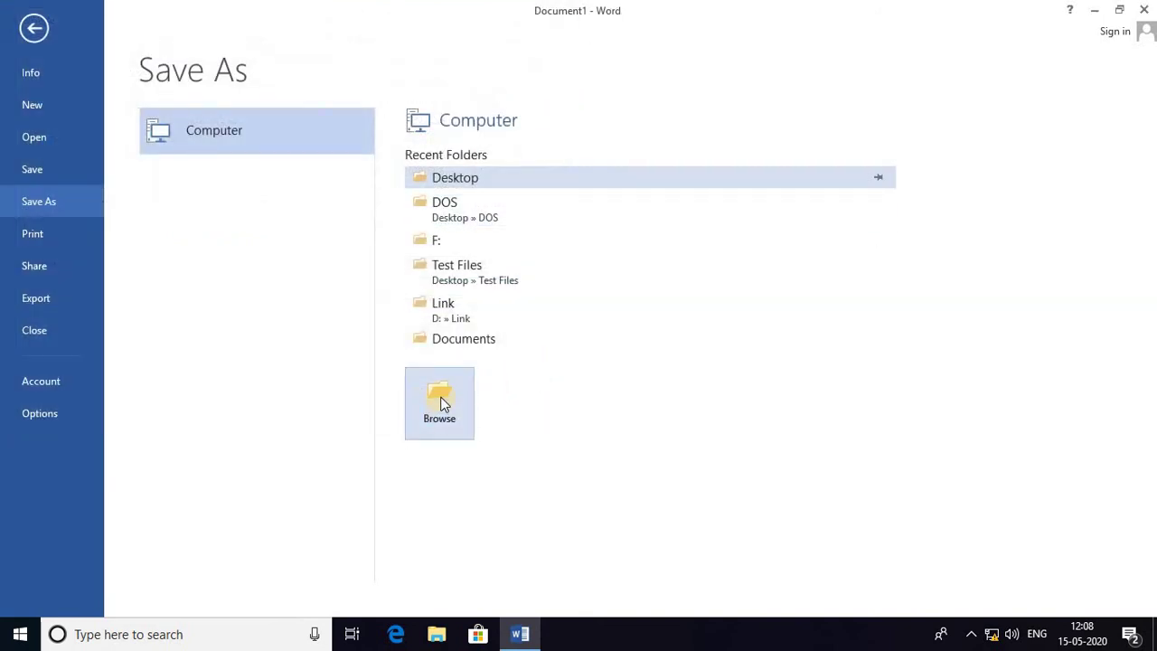
click(441, 403)
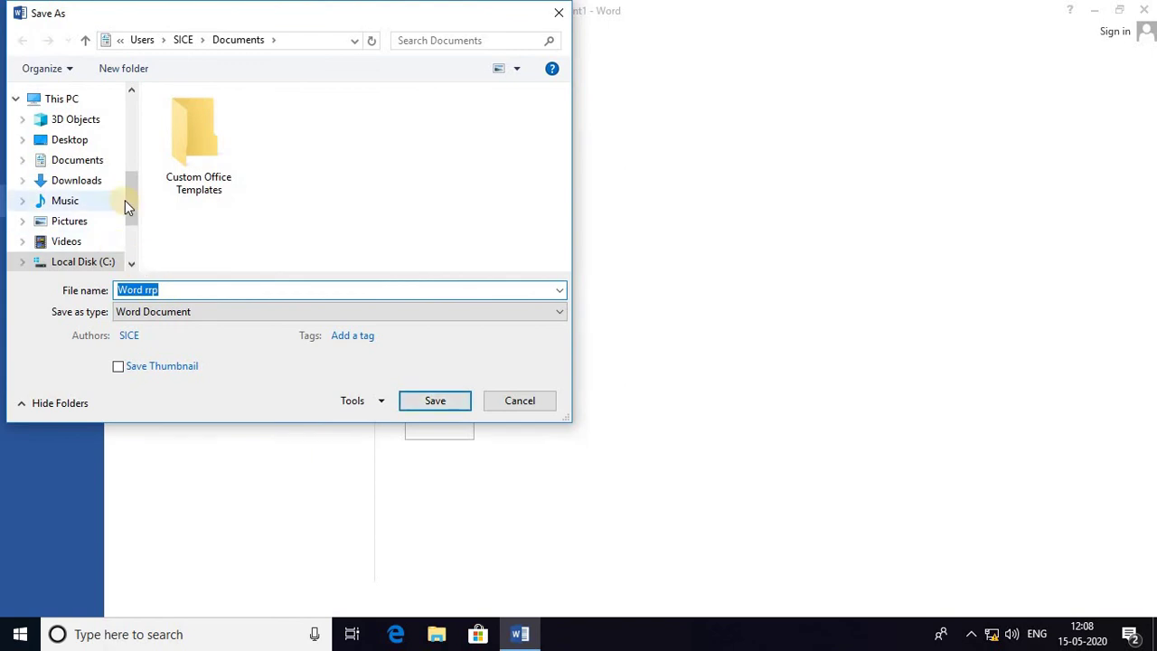
scroll(123, 227, down, 2)
click(101, 185)
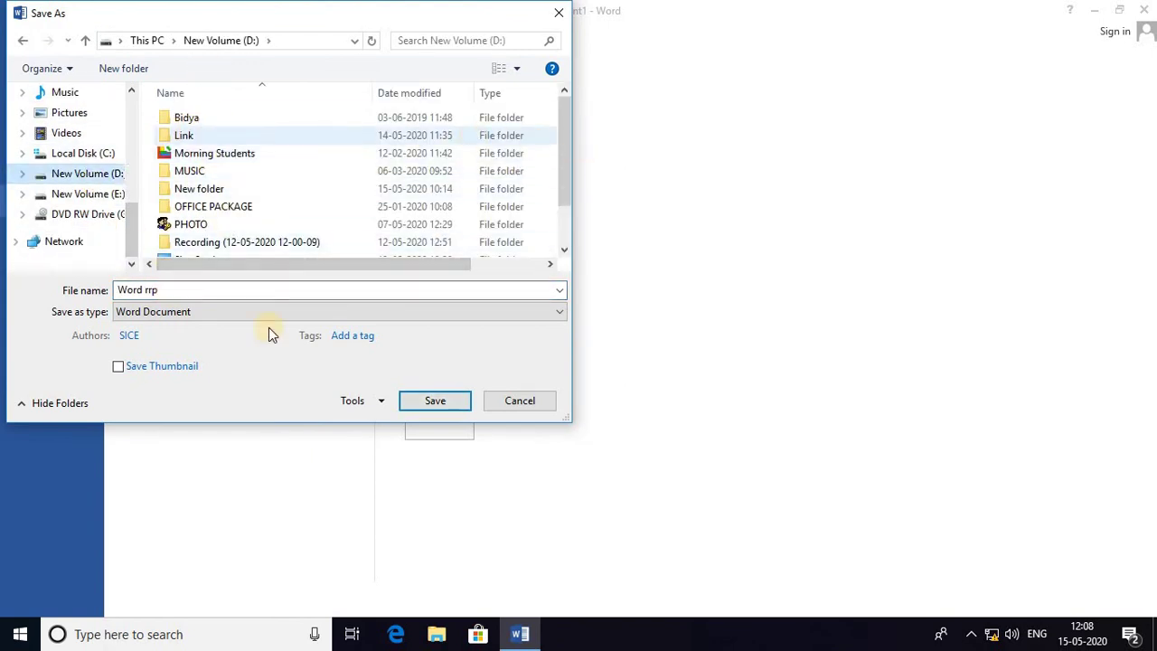
click(172, 290)
text(word)
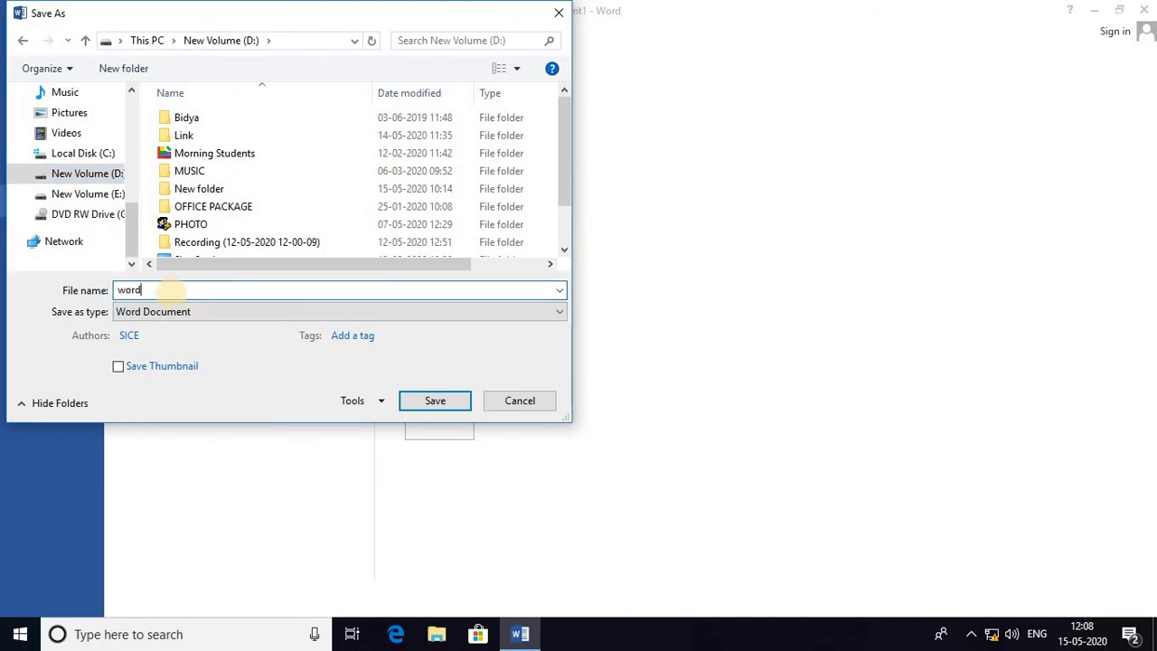
click(442, 403)
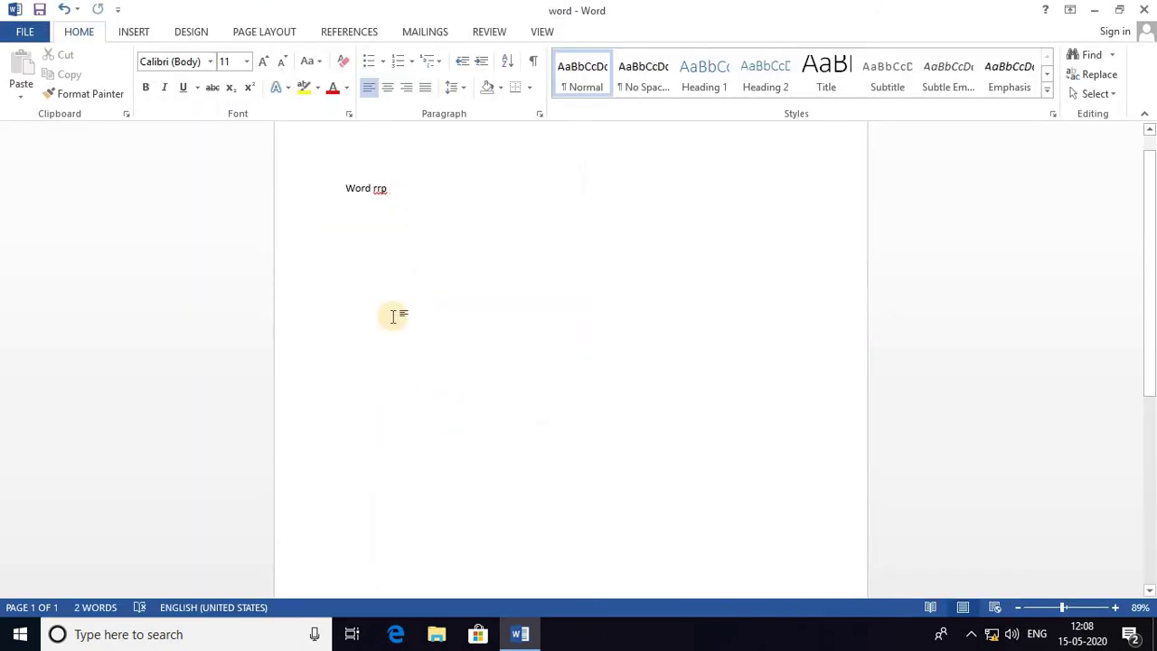
- Reopen the File backstage and show the Print settings with the Word rrp page preview
click(27, 32)
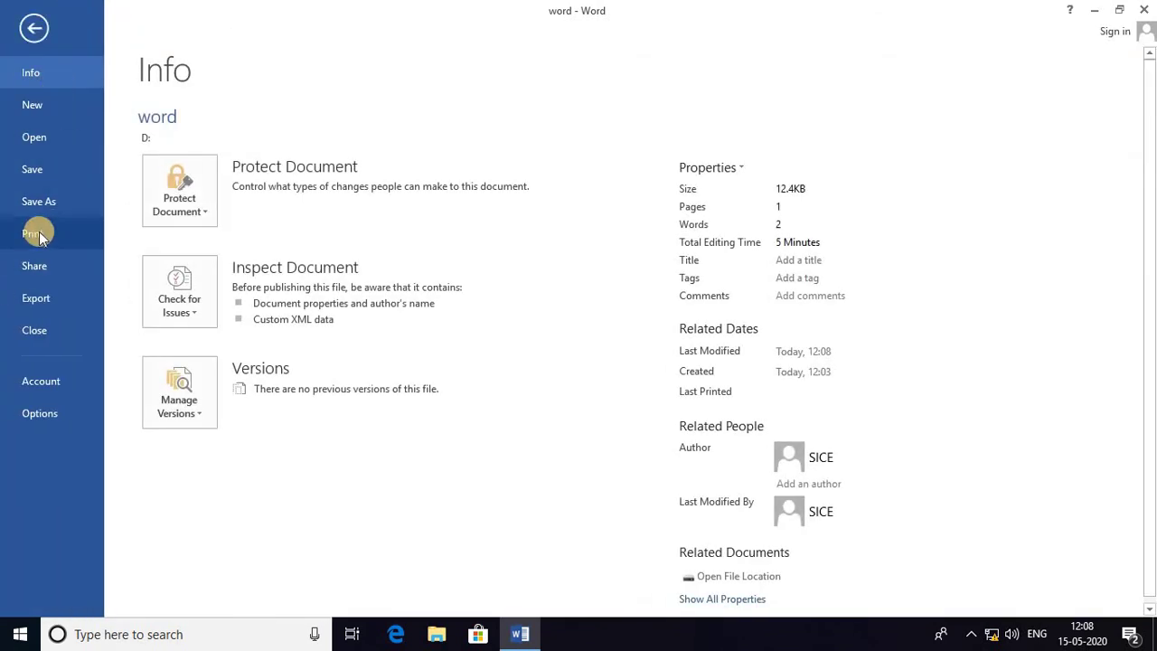
click(34, 27)
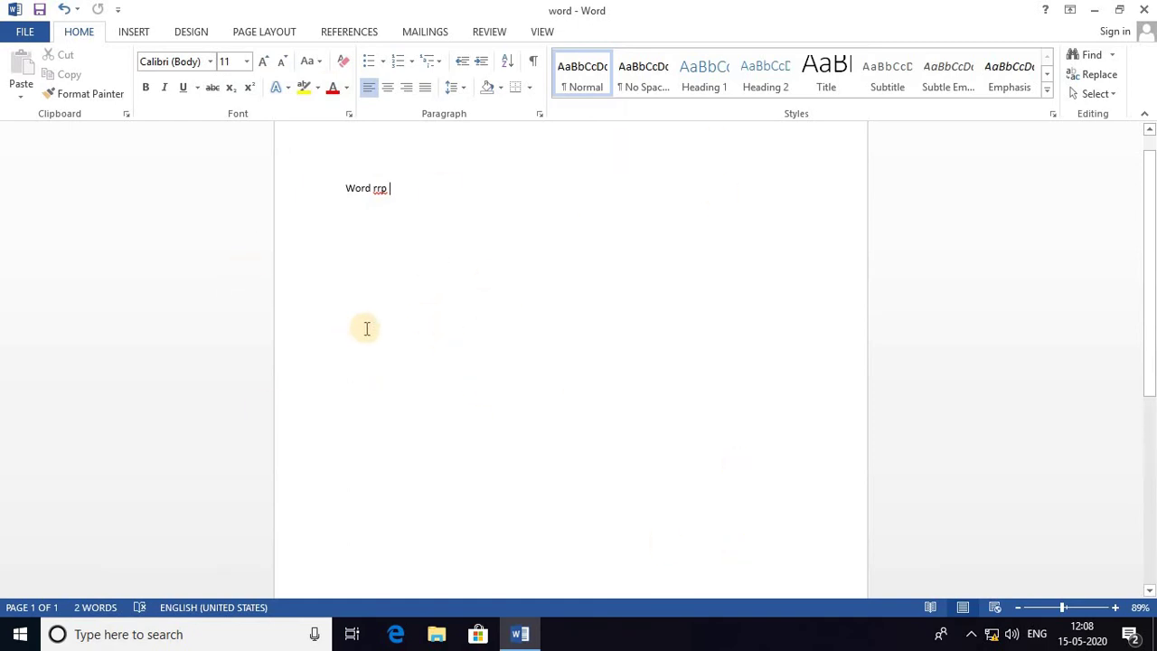
click(16, 35)
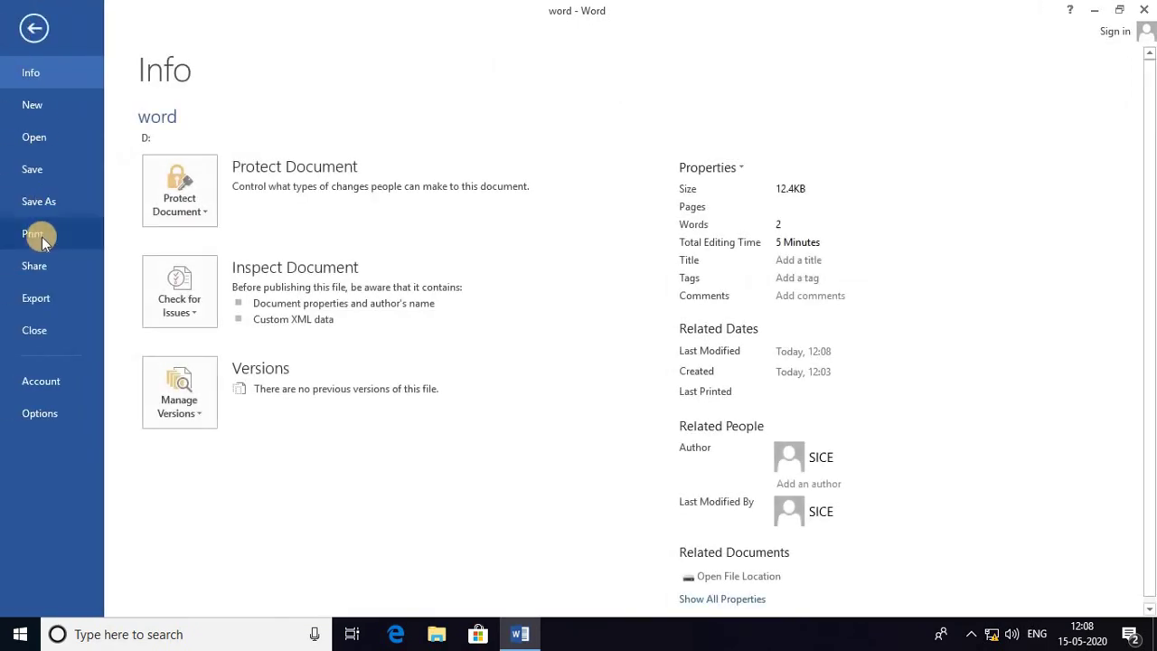
click(36, 235)
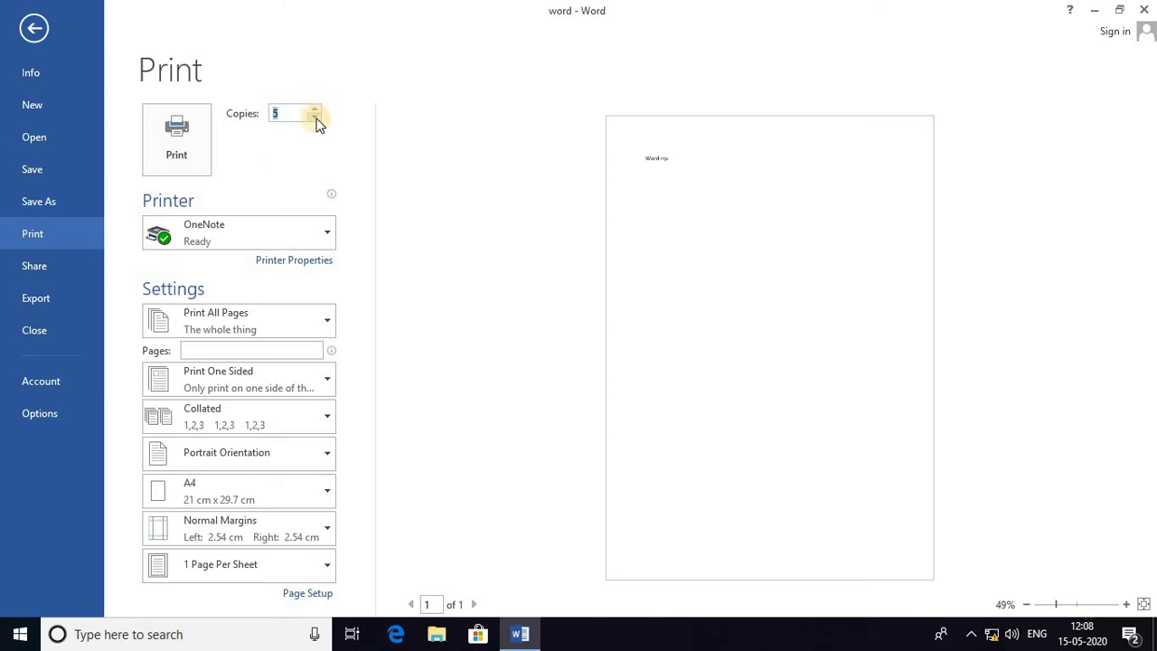
click(287, 114)
click(282, 114)
click(328, 495)
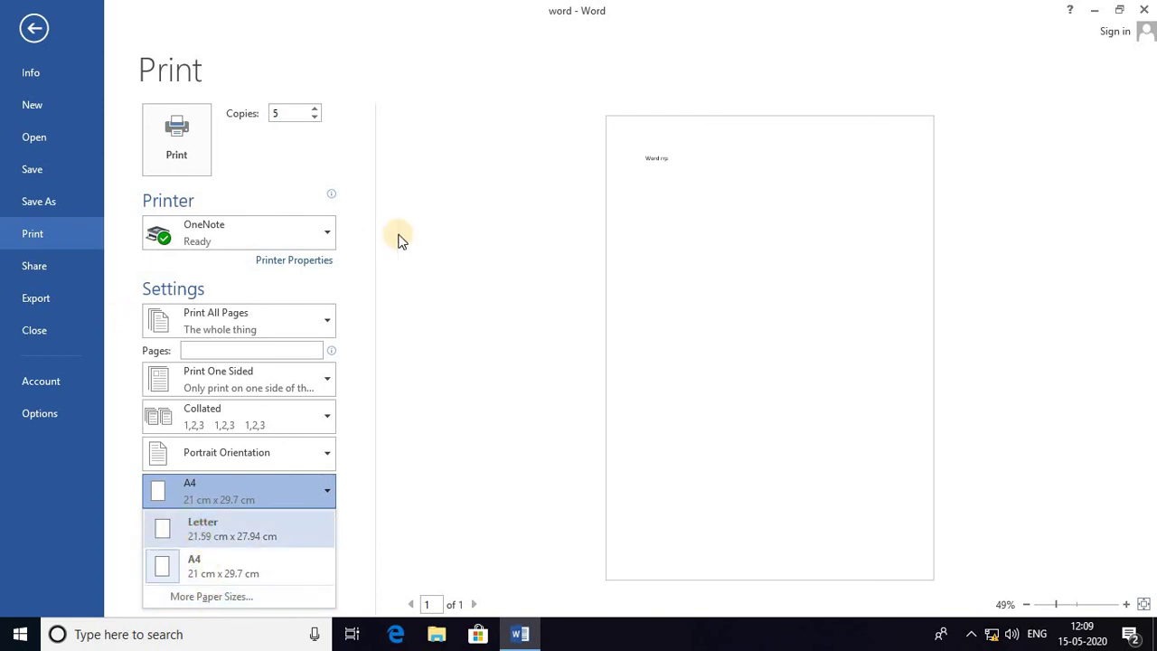
click(413, 340)
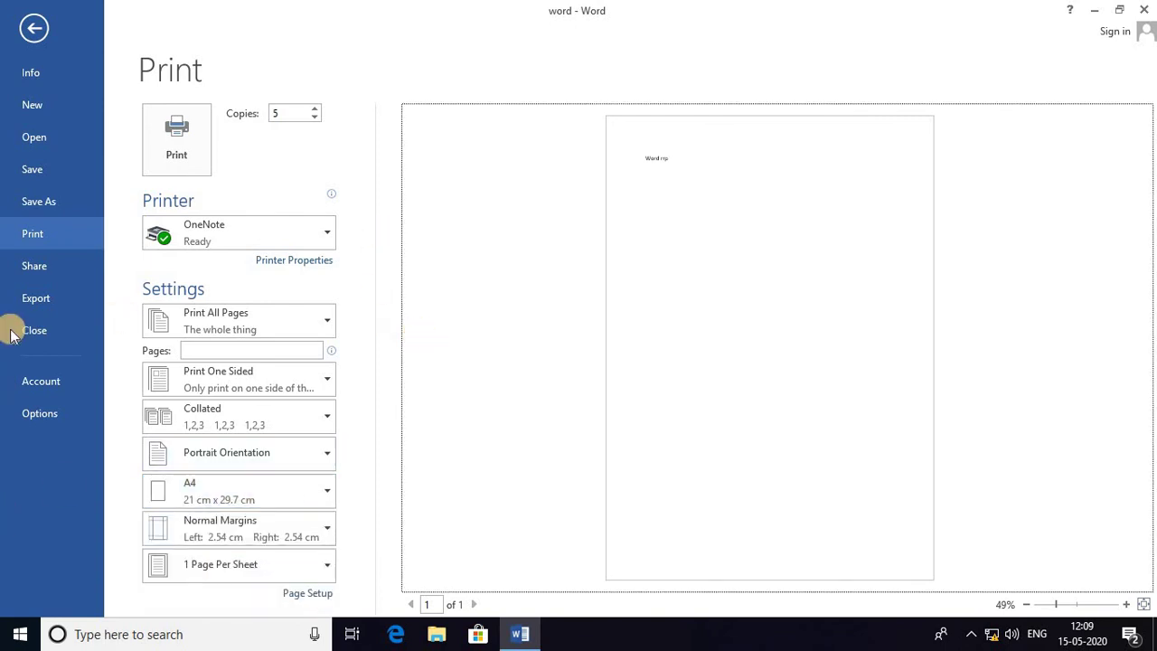
- Look over the Share and Export options, then close the 'word' document
click(36, 268)
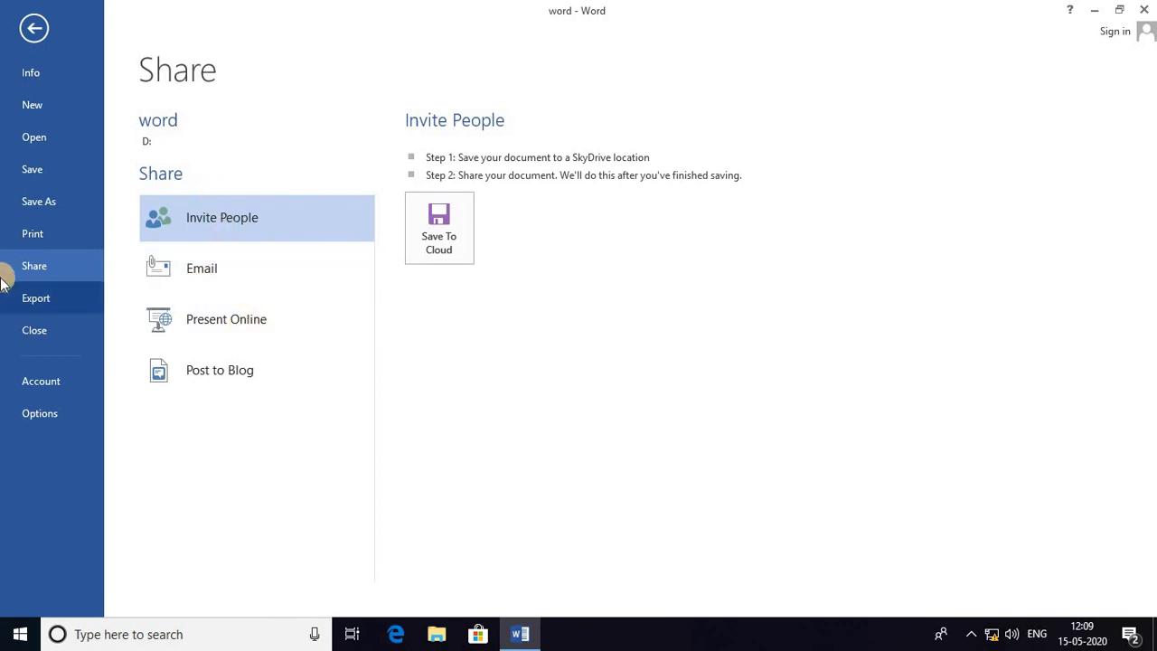
click(40, 298)
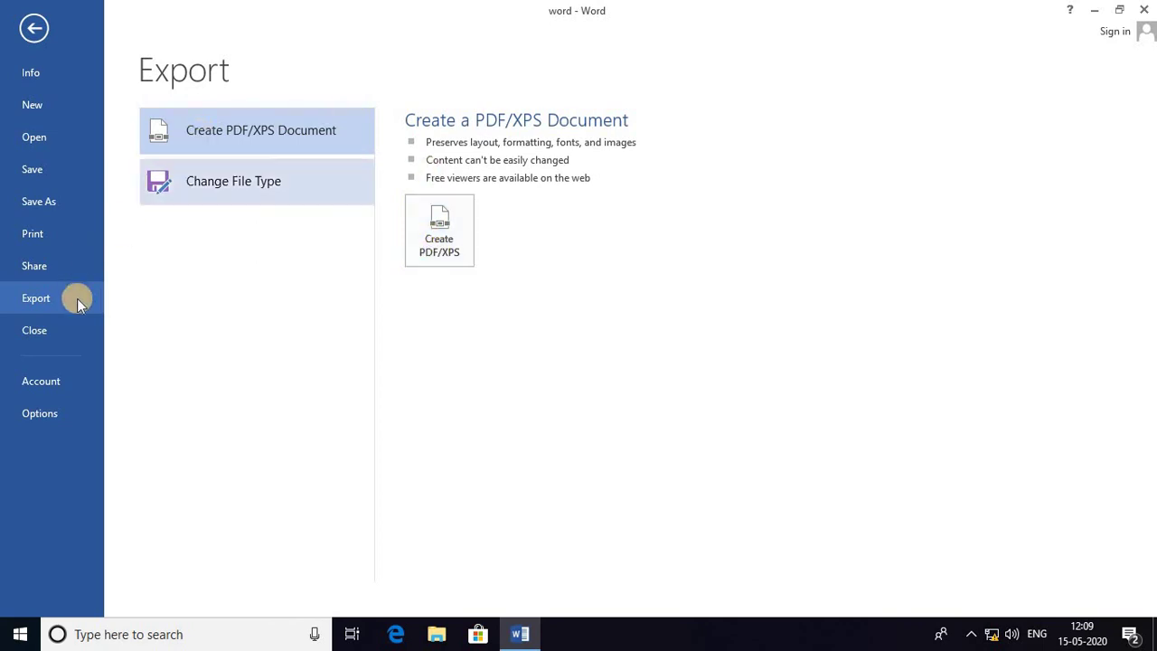
click(35, 332)
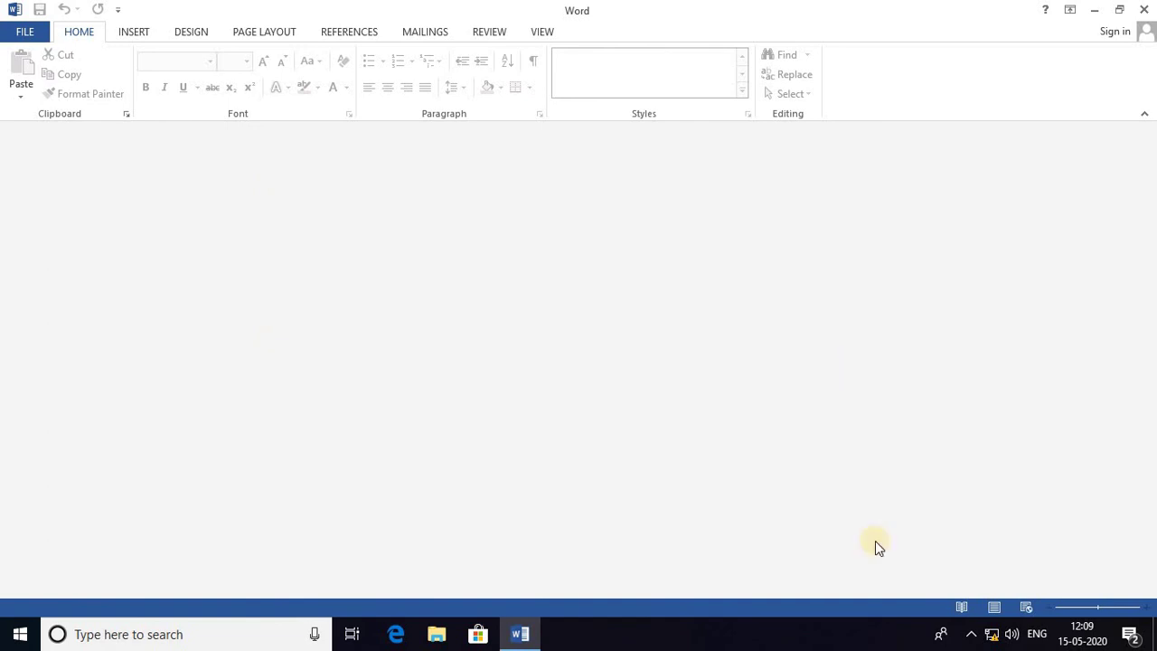
- Create a new blank Document2 and display the Account page showing Office Professional Plus 2013
click(26, 34)
click(36, 104)
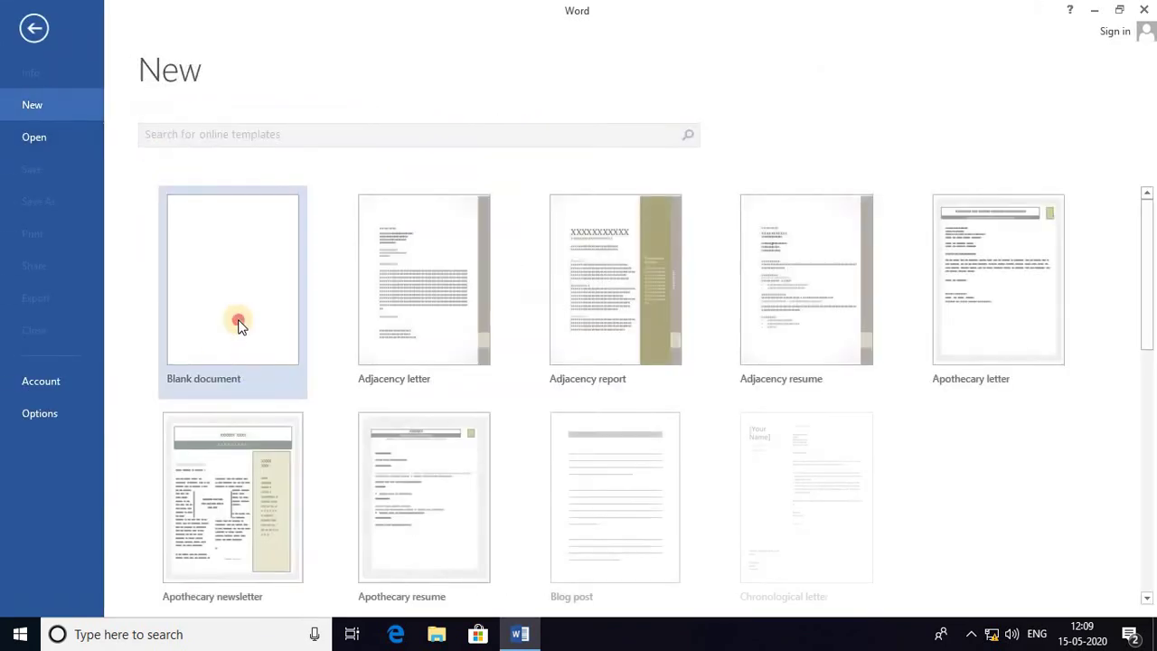
click(240, 326)
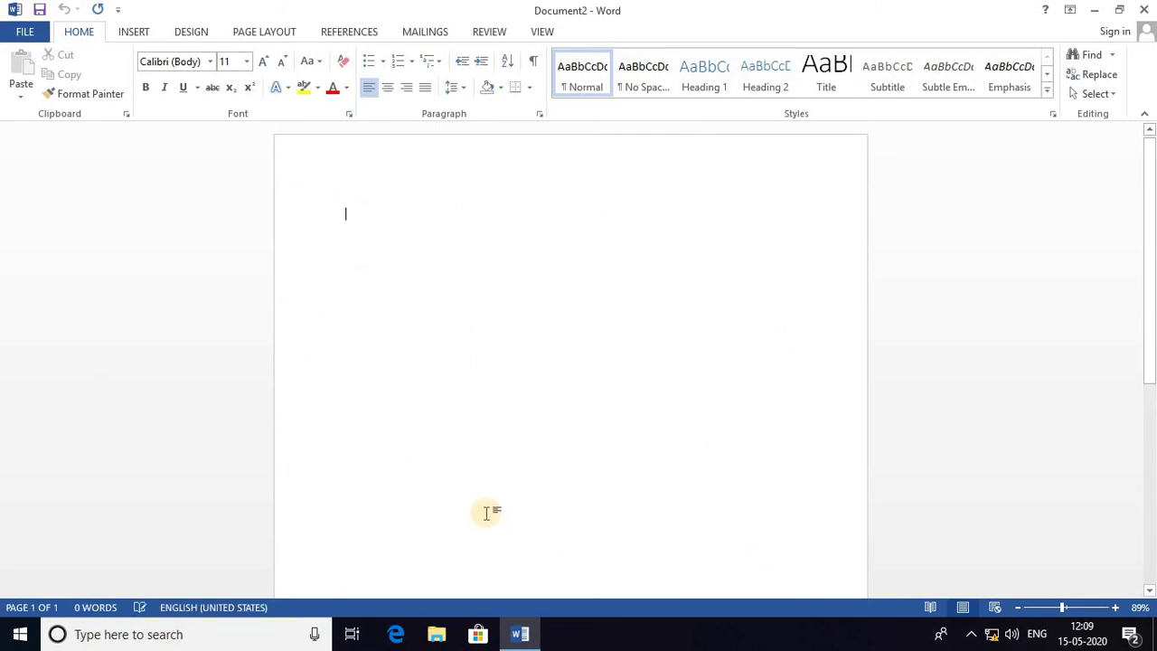
click(24, 32)
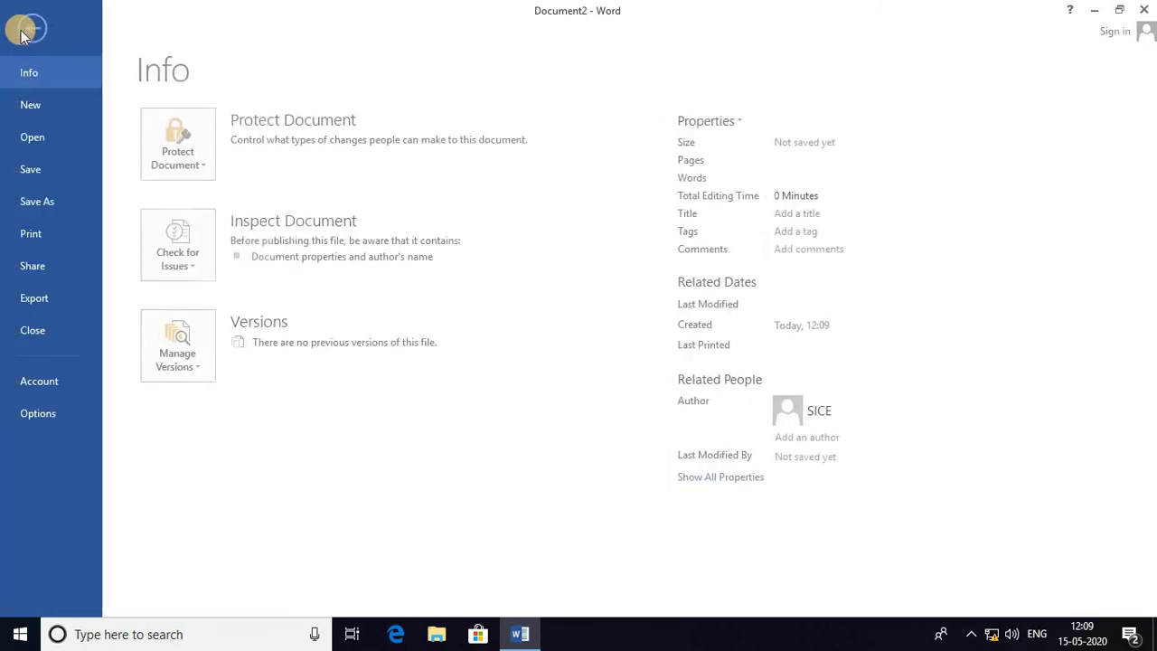
click(48, 385)
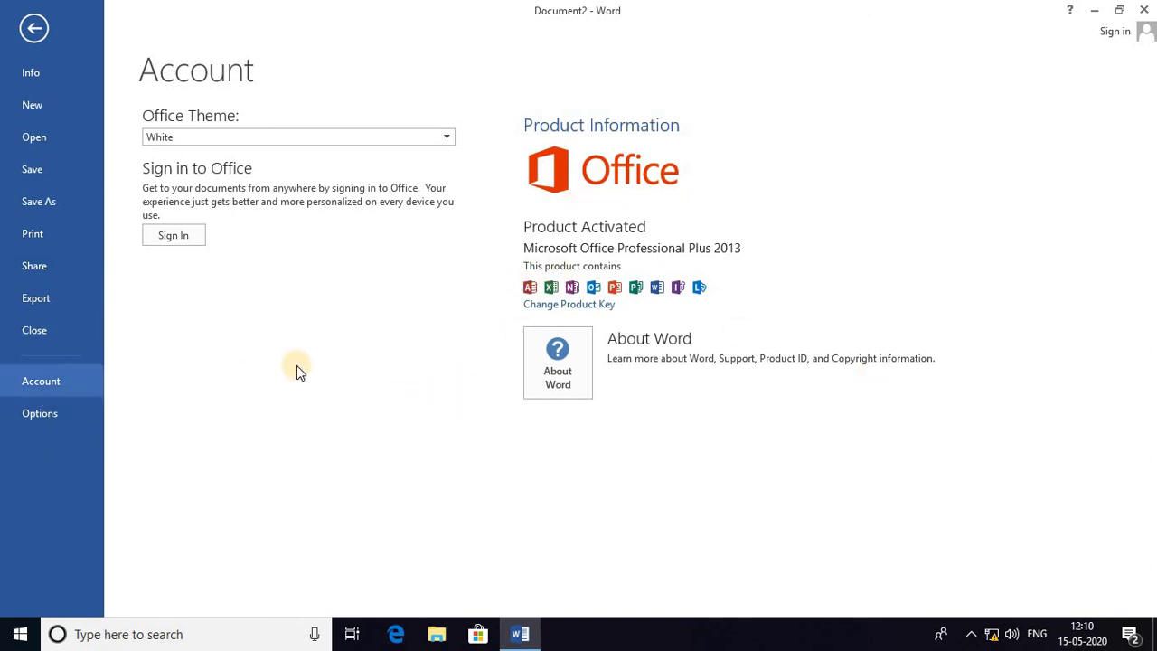
- Reposition the Word Options dialog, close it unchanged, and go back to editing blank Document2
click(45, 416)
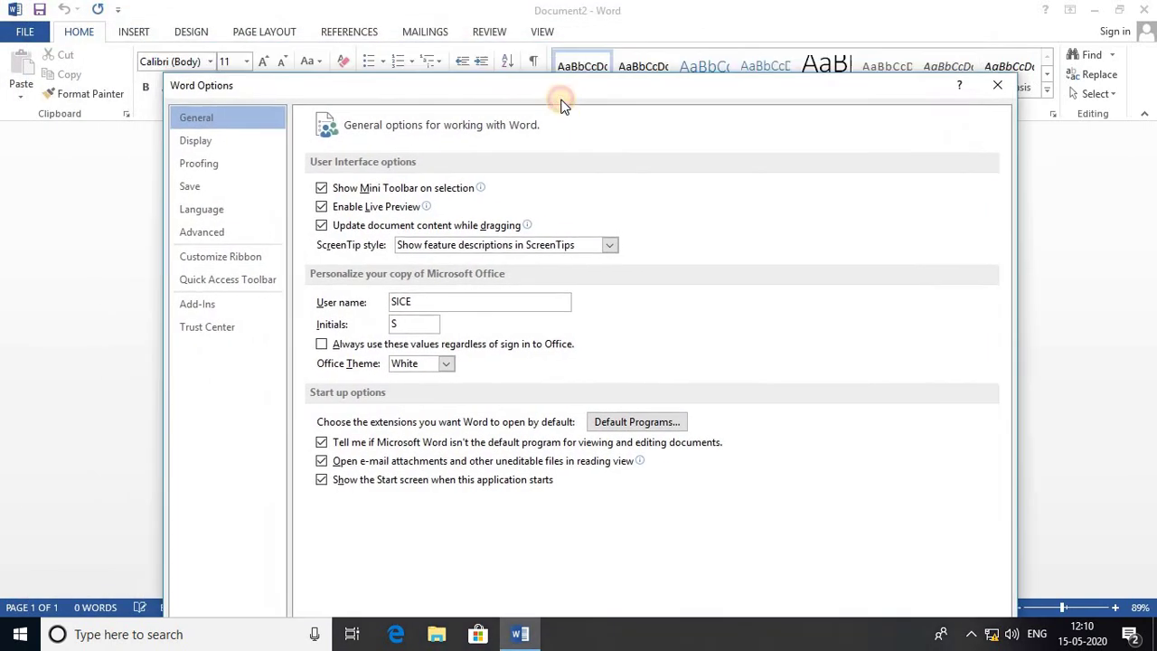
mouse_move(419, 18)
mouse_down()
mouse_move(493, 86)
mouse_move(434, 69)
mouse_up()
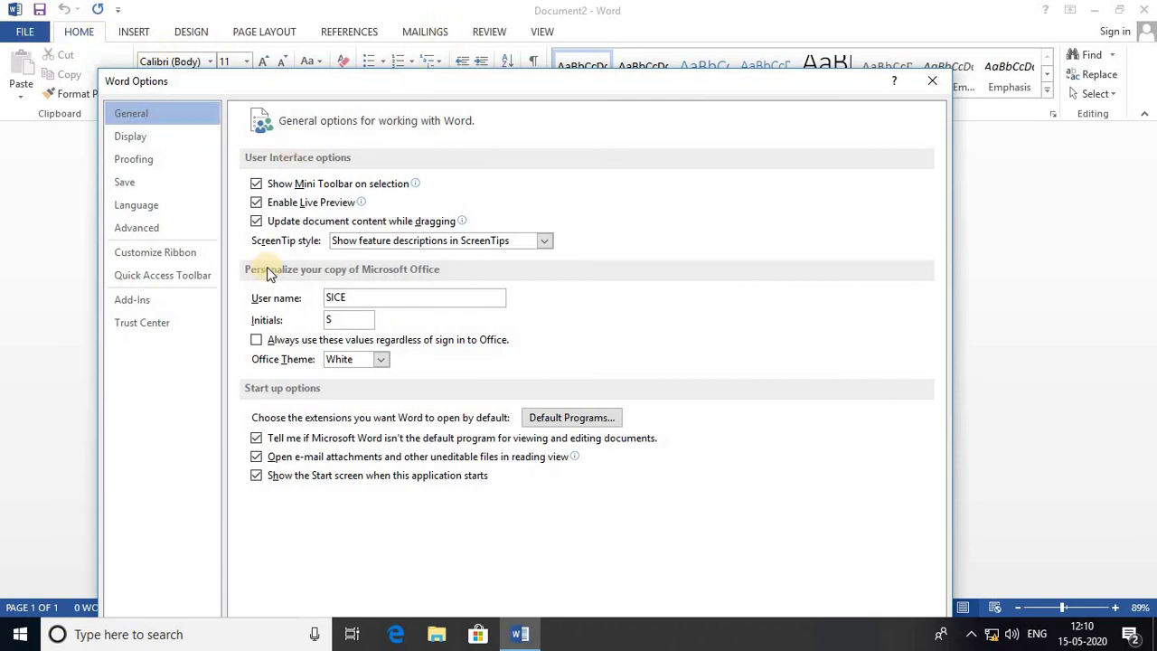
drag(334, 87, 323, 62)
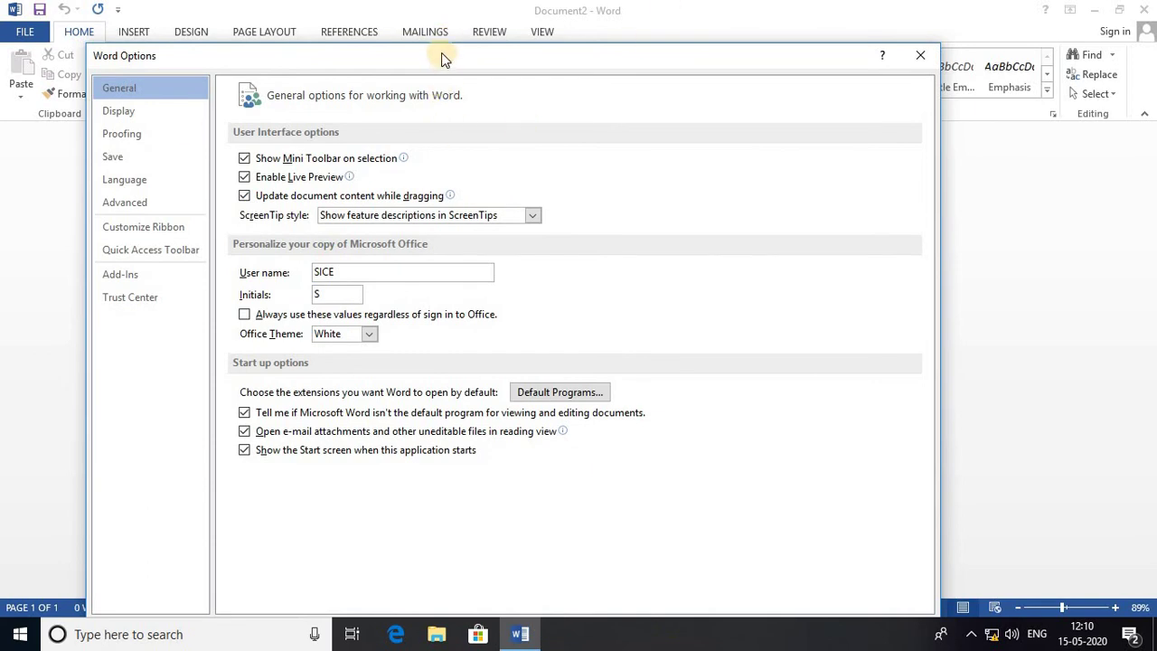
drag(439, 52, 462, 30)
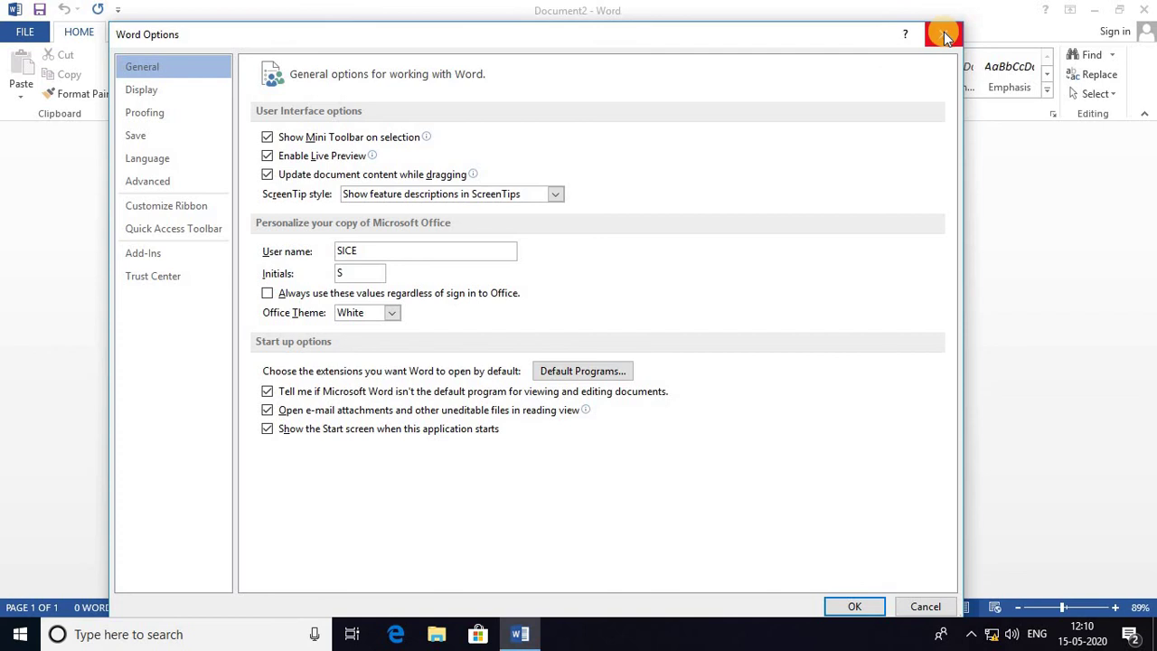
click(945, 37)
click(22, 31)
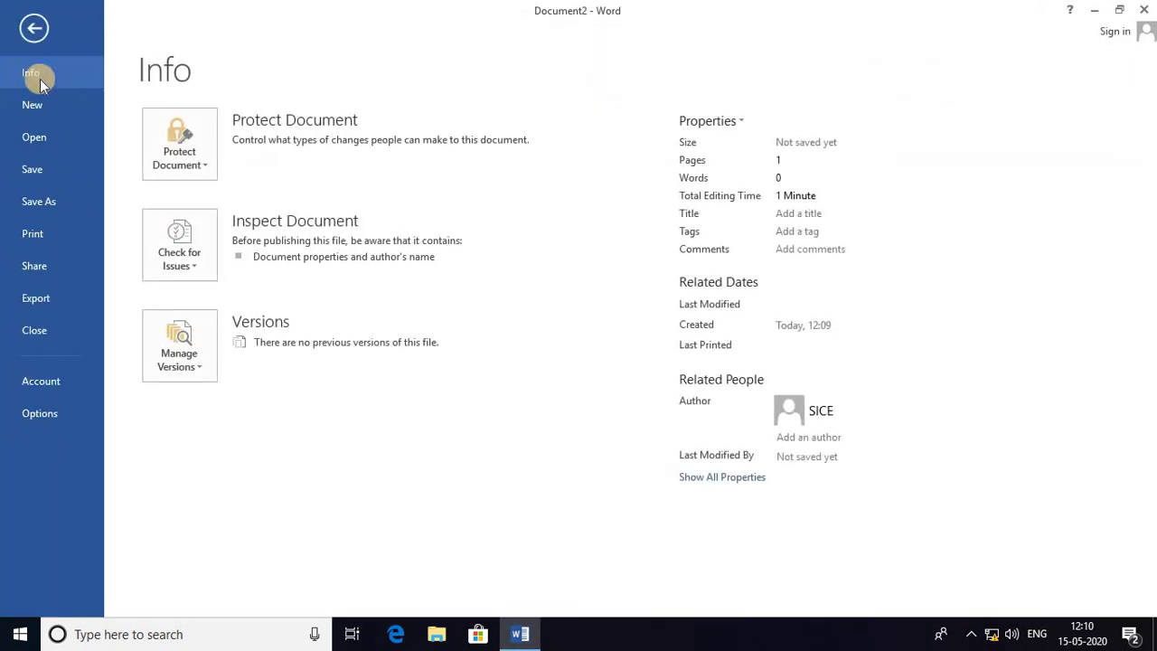
click(34, 29)
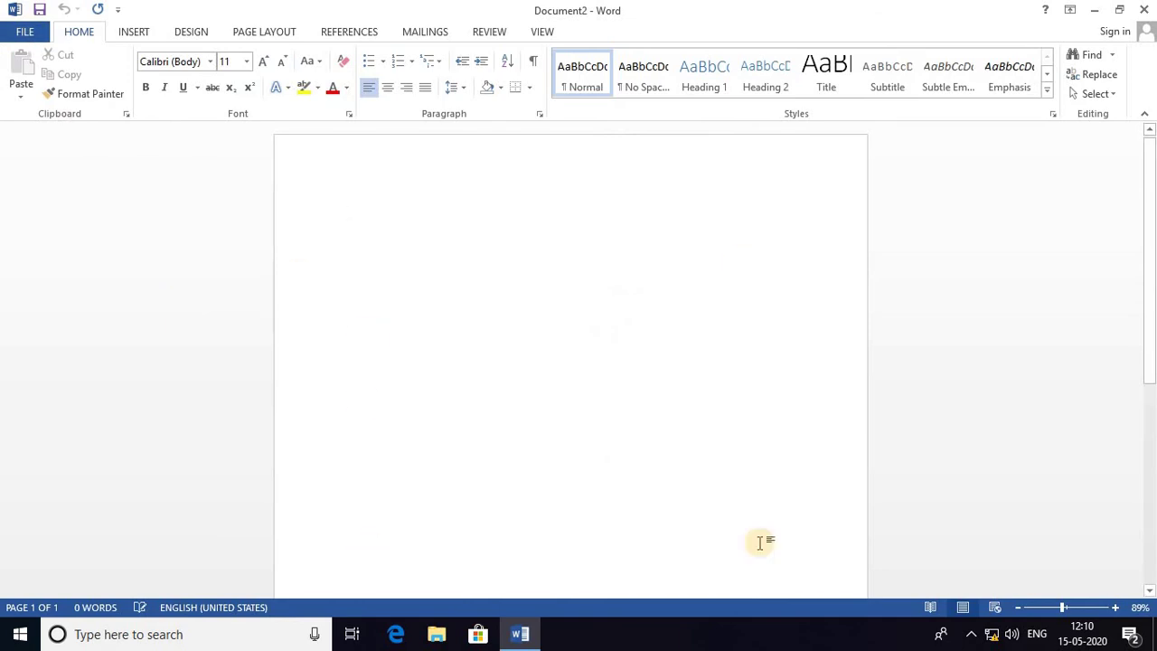